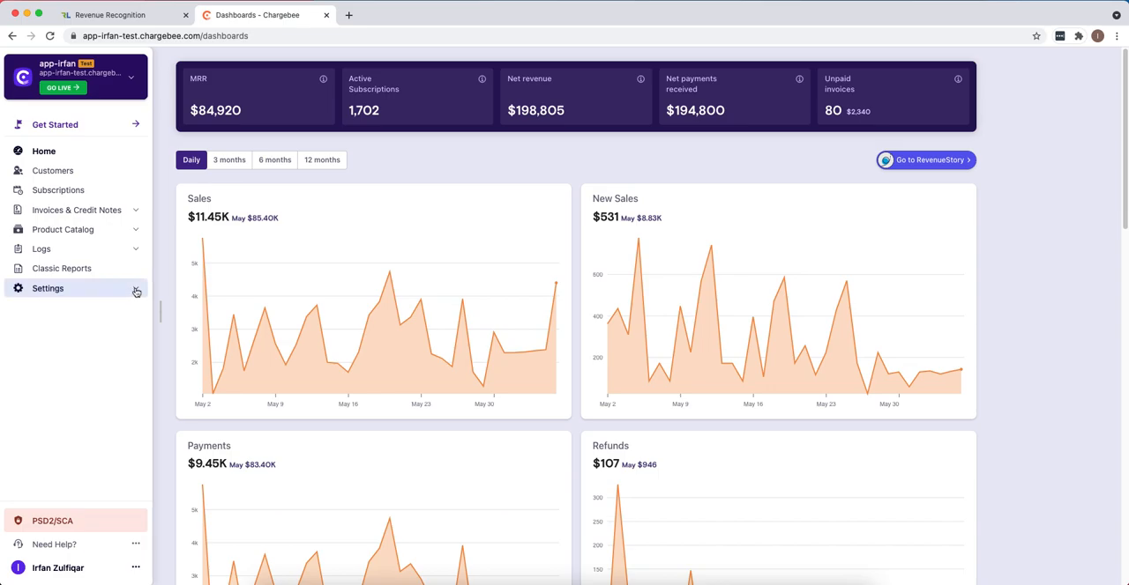
- Delete all data from the Chargebee test site, including both customer data and product catalog data
{"action": "left_click", "coordinate": [136, 292]}
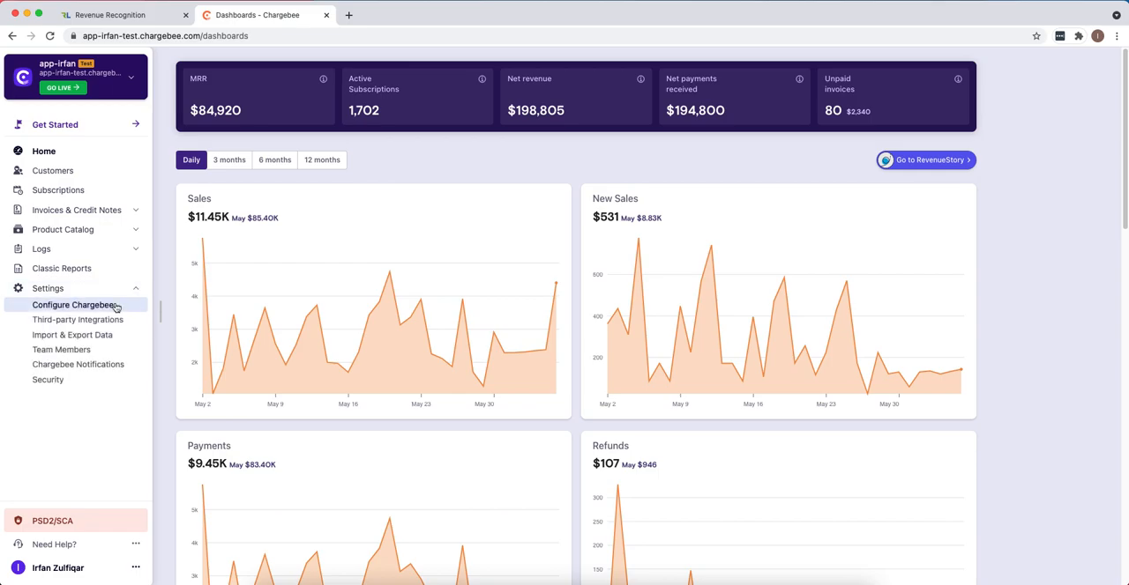
{"action": "left_click", "coordinate": [50, 307]}
{"action": "scroll", "coordinate": [605, 469], "scroll_direction": "down", "scroll_amount": 5}
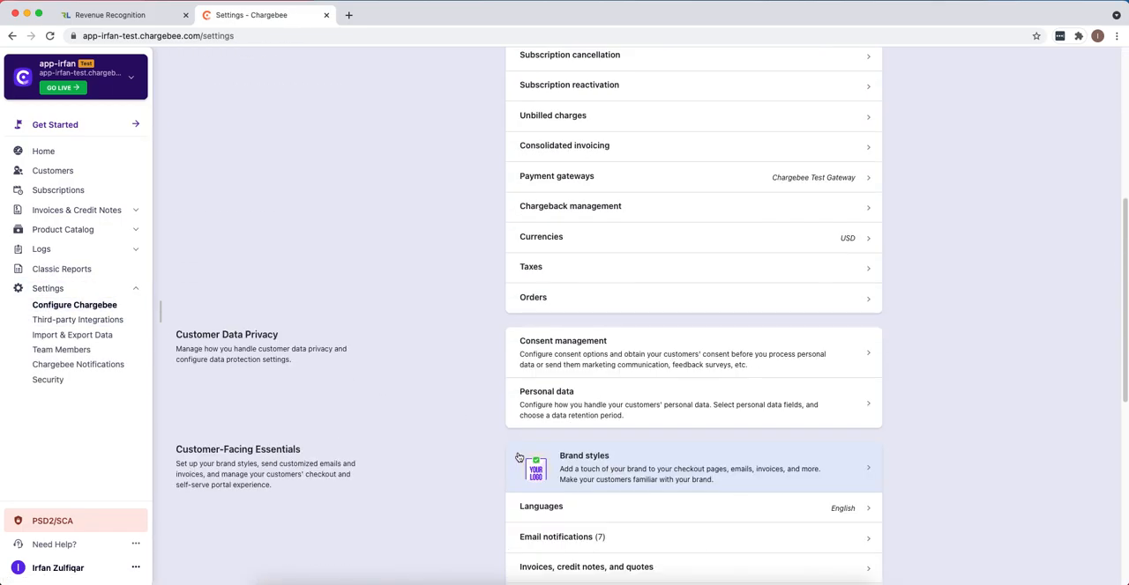
{"action": "scroll", "coordinate": [519, 458], "scroll_direction": "down", "scroll_amount": 3}
{"action": "scroll", "coordinate": [553, 433], "scroll_direction": "down", "scroll_amount": 3}
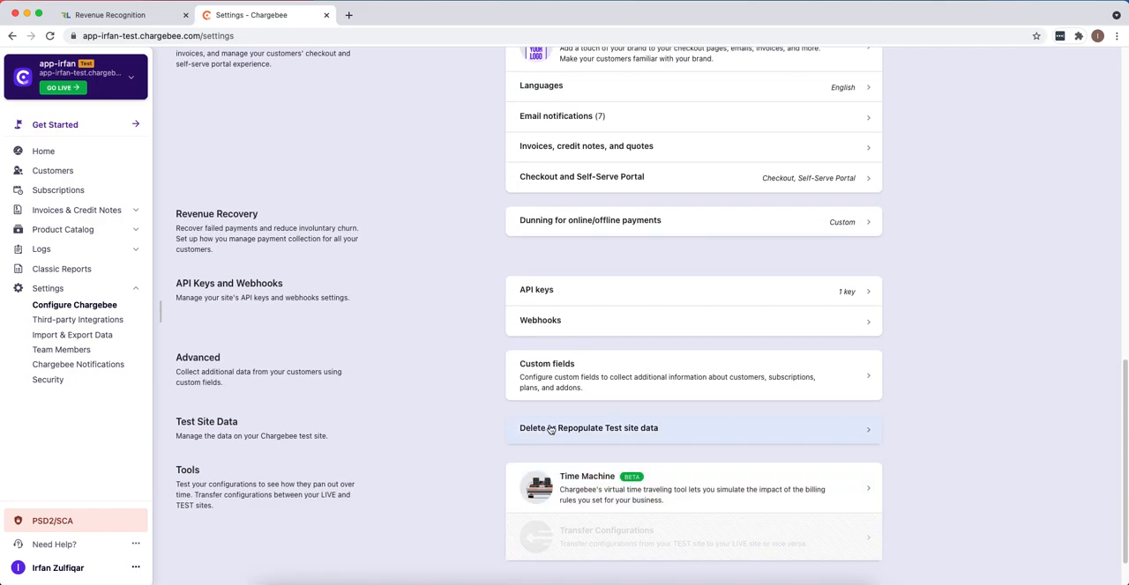
{"action": "left_click", "coordinate": [552, 429]}
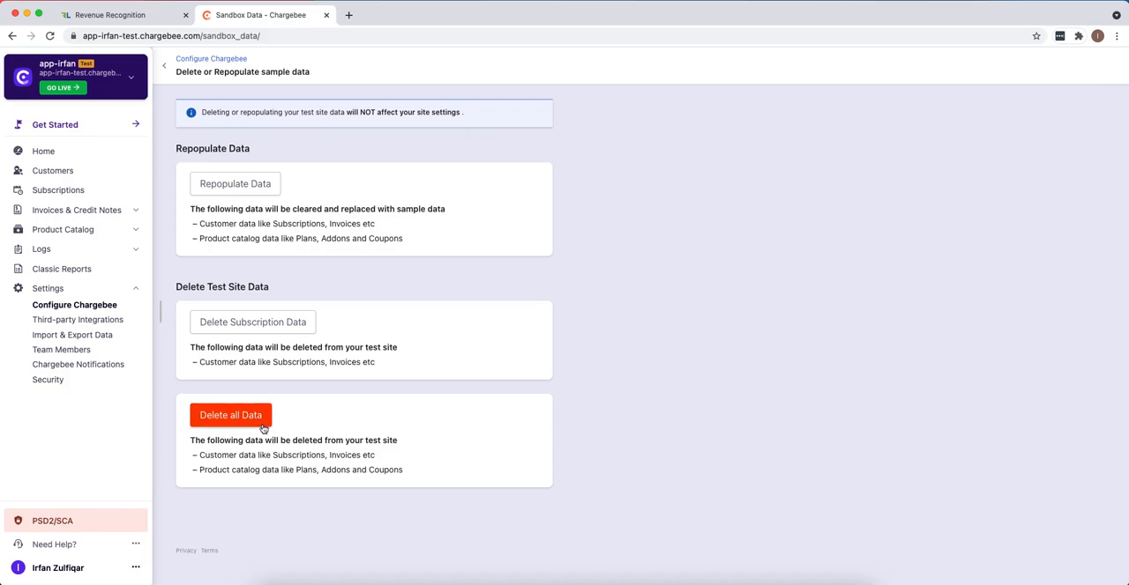
{"action": "left_click", "coordinate": [264, 423]}
{"action": "left_click", "coordinate": [631, 191]}
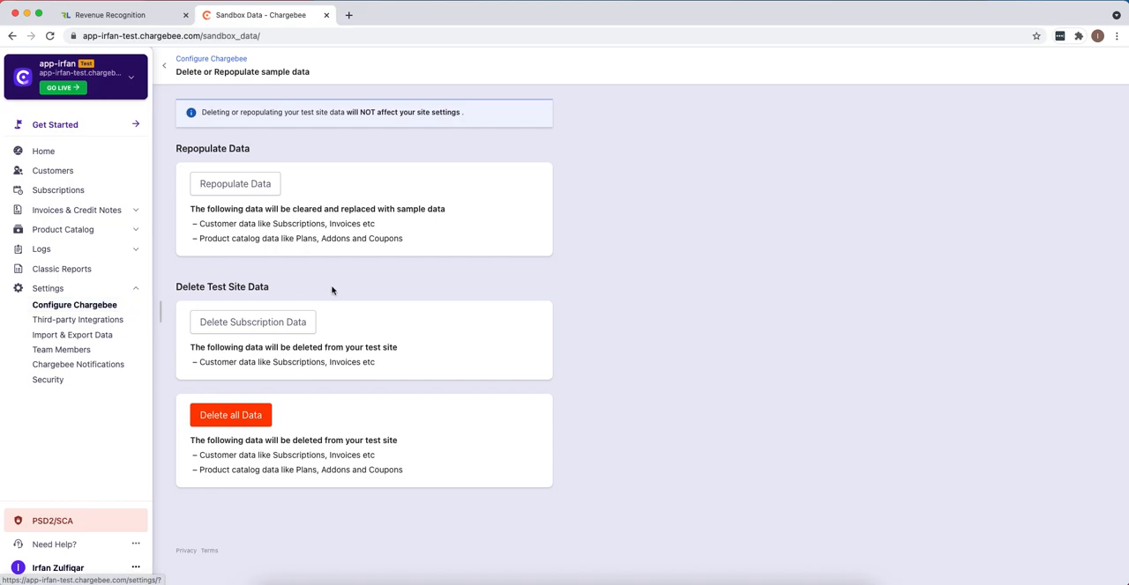
- Switch to RevLock and delete all the orders in the Test environment, confirming the deletion
{"action": "left_click", "coordinate": [113, 15]}
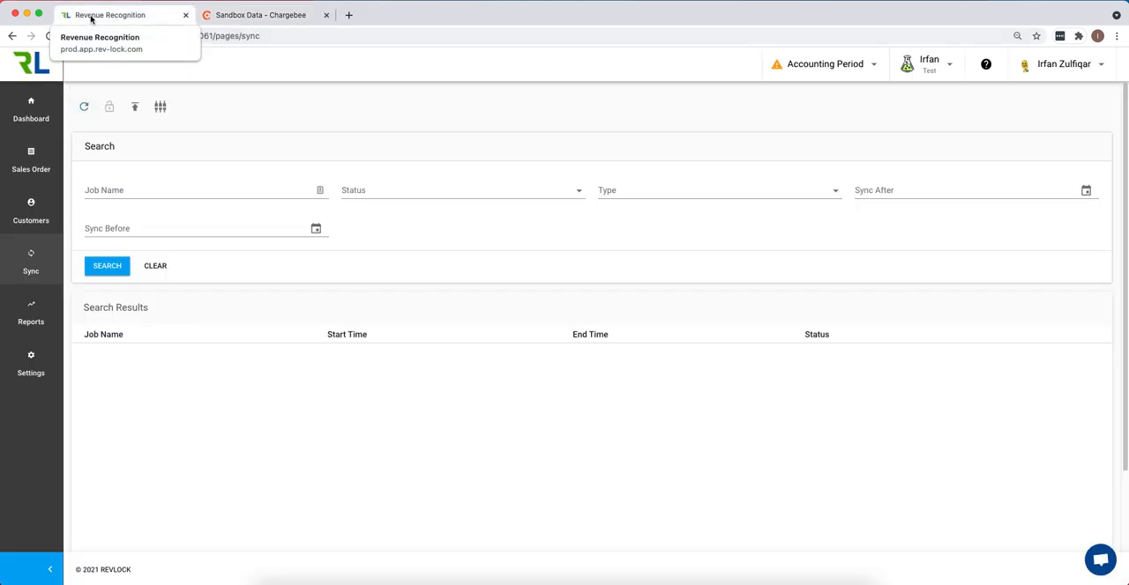
{"action": "left_click", "coordinate": [949, 67]}
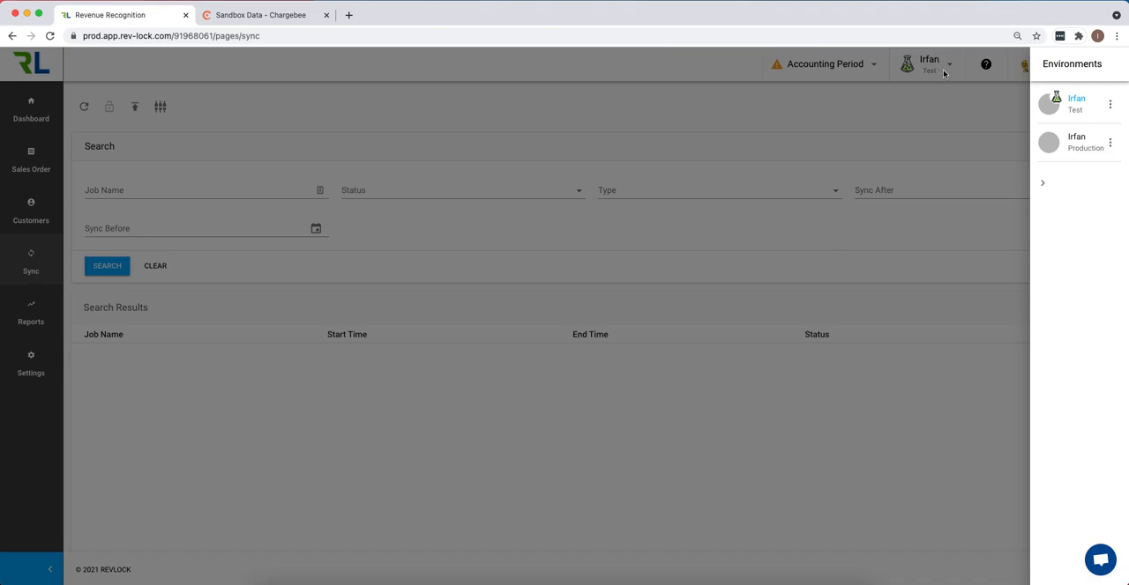
{"action": "left_click", "coordinate": [1113, 107]}
{"action": "left_click", "coordinate": [1046, 108]}
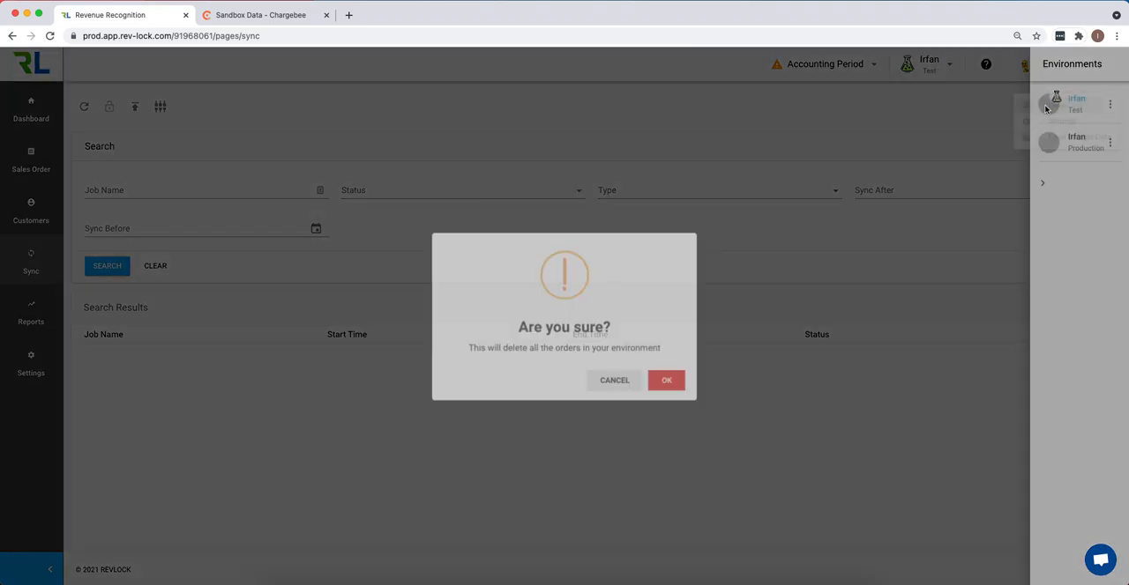
{"action": "left_click", "coordinate": [665, 380]}
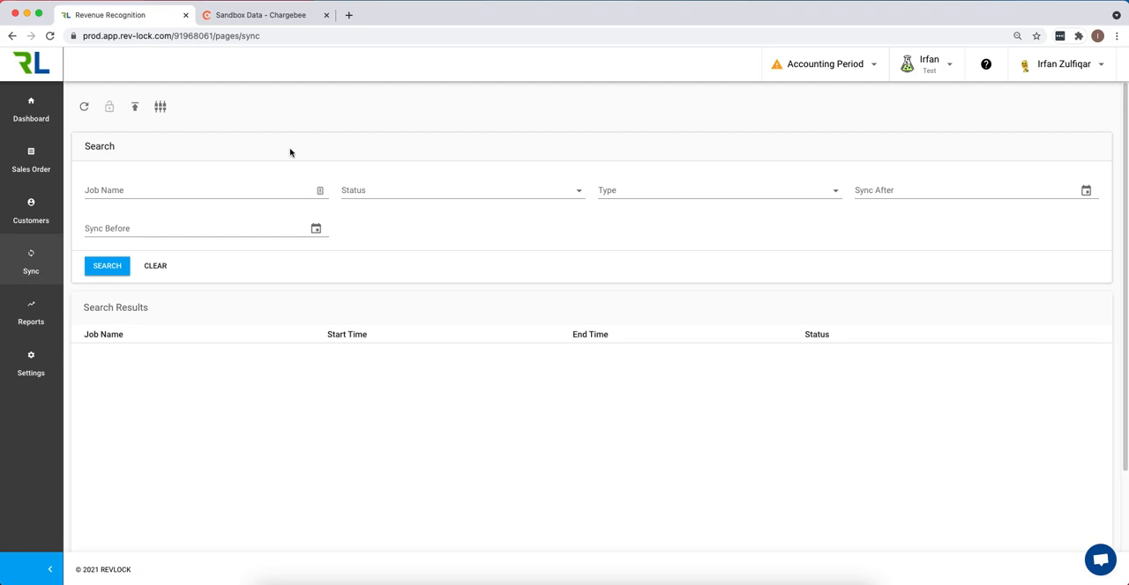
- Switch back to Chargebee and open the Configure Chargebee settings page
{"action": "left_click", "coordinate": [269, 15]}
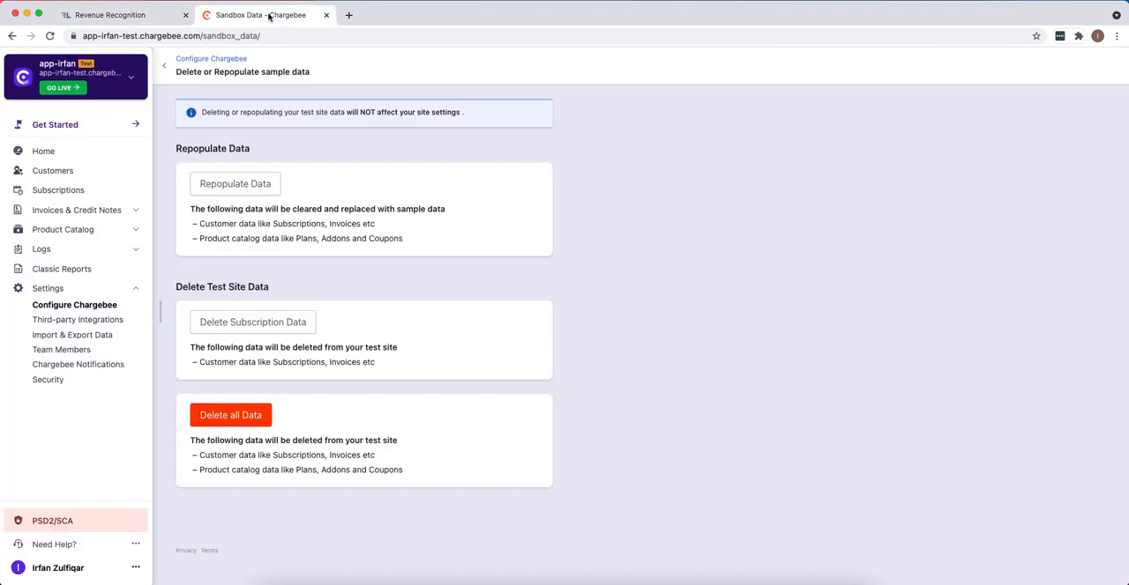
{"action": "left_click", "coordinate": [60, 305]}
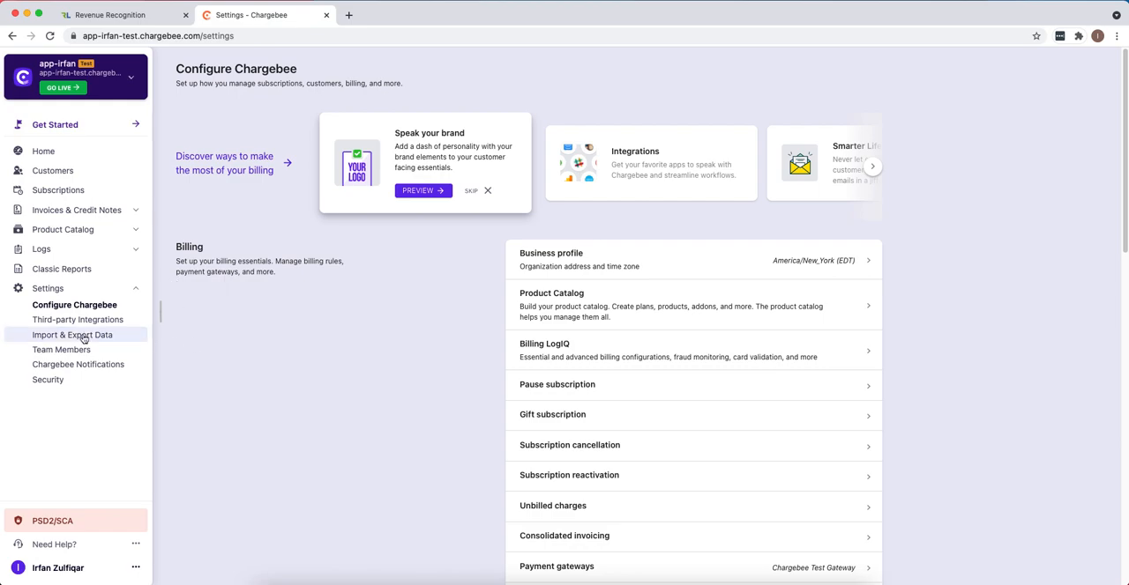
{"action": "left_click", "coordinate": [49, 289]}
{"action": "left_click", "coordinate": [48, 288]}
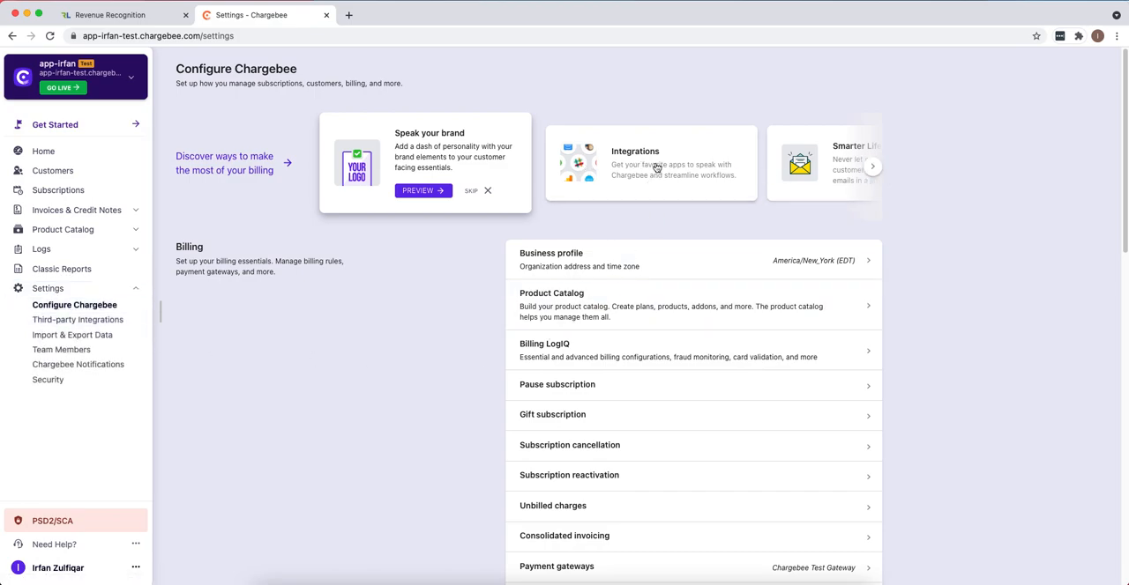
- Browse the suggested billing features to the Time Machine card and open the Time Machine
{"action": "left_click", "coordinate": [872, 168]}
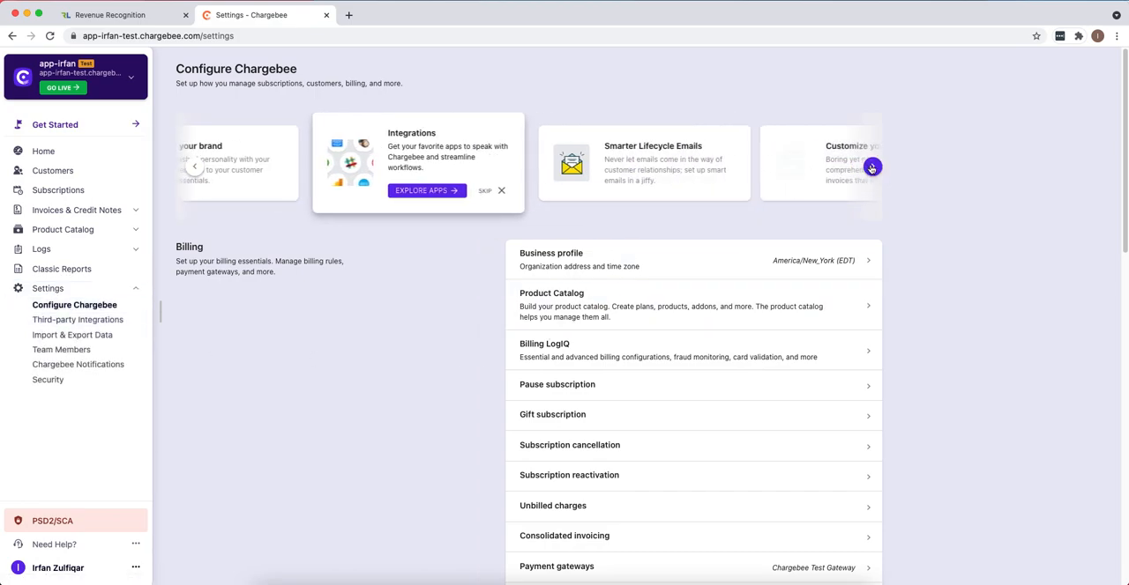
{"action": "left_click", "coordinate": [872, 168]}
{"action": "left_click", "coordinate": [872, 168]}
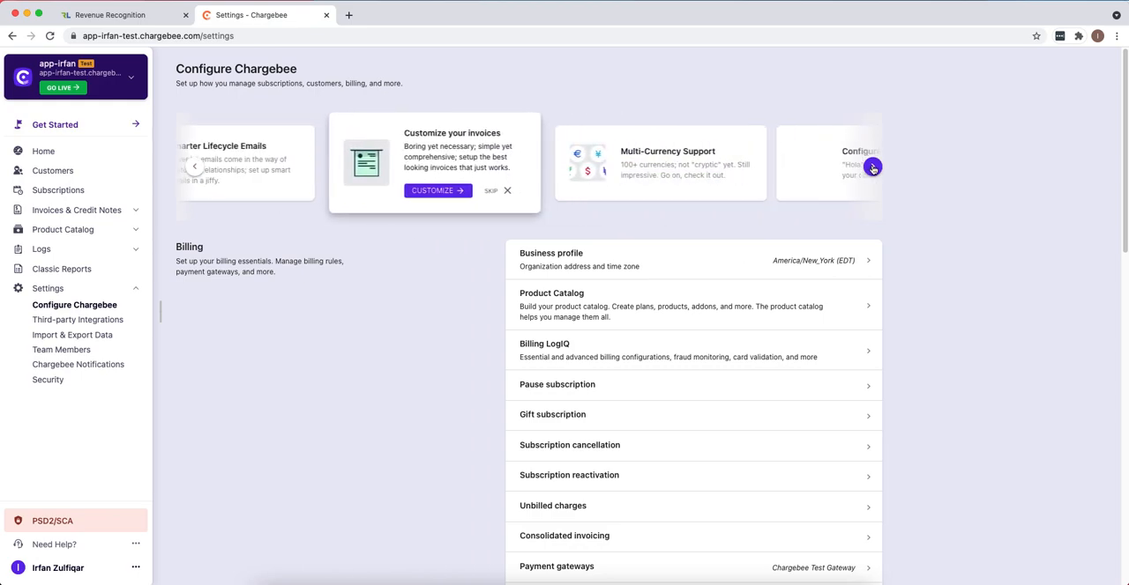
{"action": "left_click", "coordinate": [872, 168]}
{"action": "left_click", "coordinate": [872, 168]}
{"action": "left_click", "coordinate": [872, 167]}
{"action": "left_click", "coordinate": [872, 168]}
{"action": "left_click", "coordinate": [872, 167]}
{"action": "left_click", "coordinate": [872, 167]}
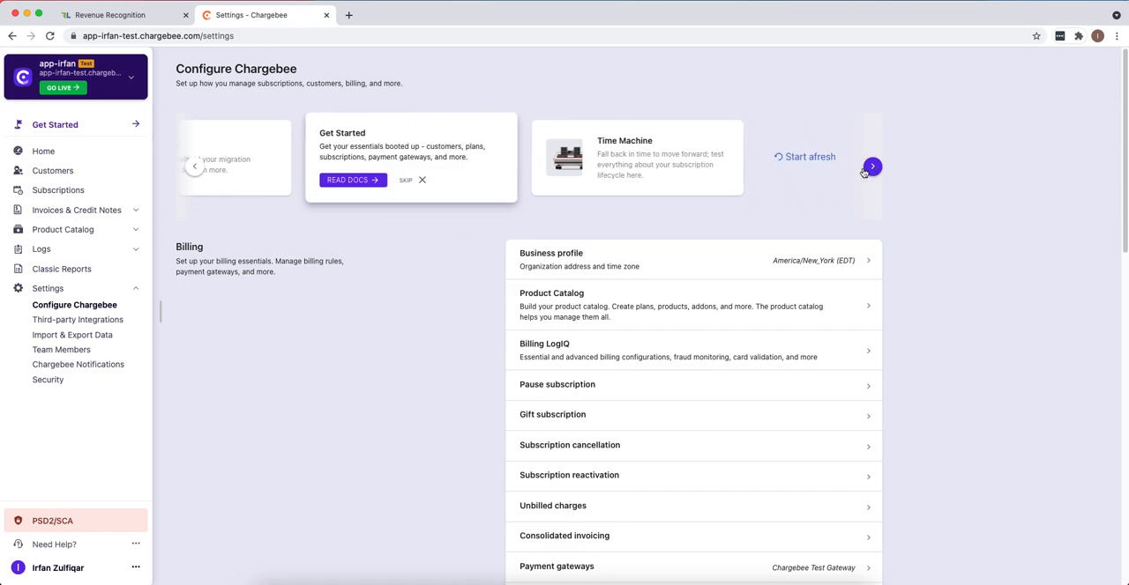
{"action": "left_click", "coordinate": [655, 159]}
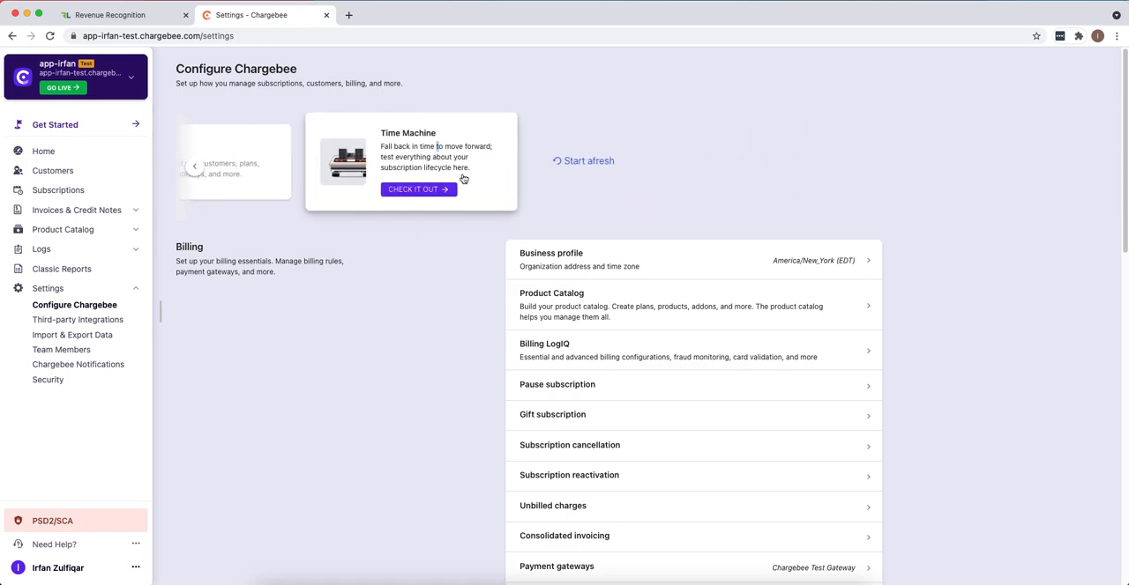
{"action": "left_click", "coordinate": [415, 189]}
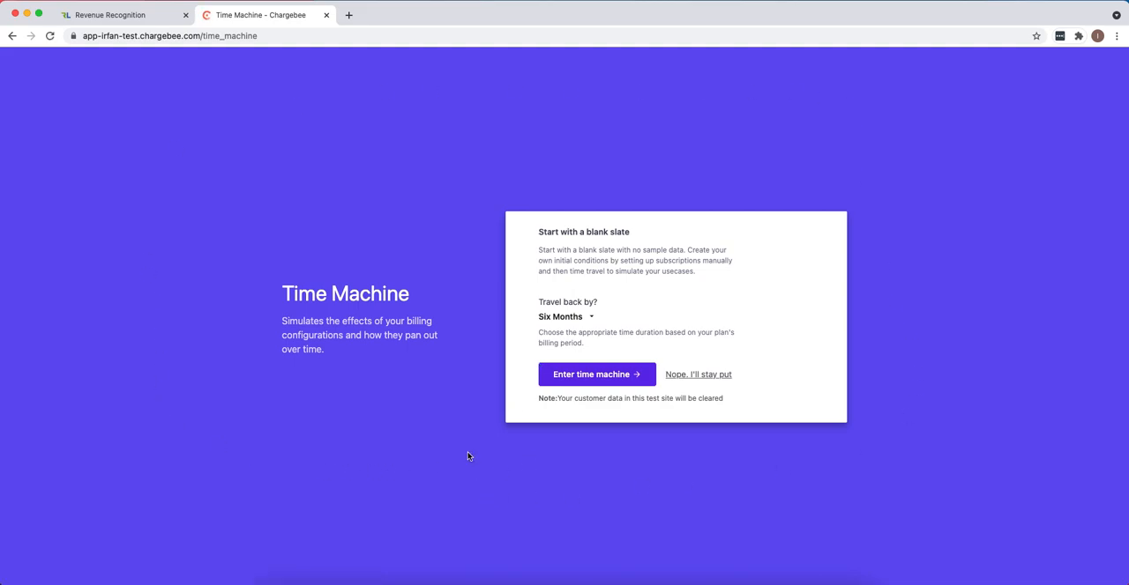
- Enter the Time Machine with a blank slate, travelling back by Six Months, and confirm clearing the customer data
{"action": "left_click", "coordinate": [570, 323]}
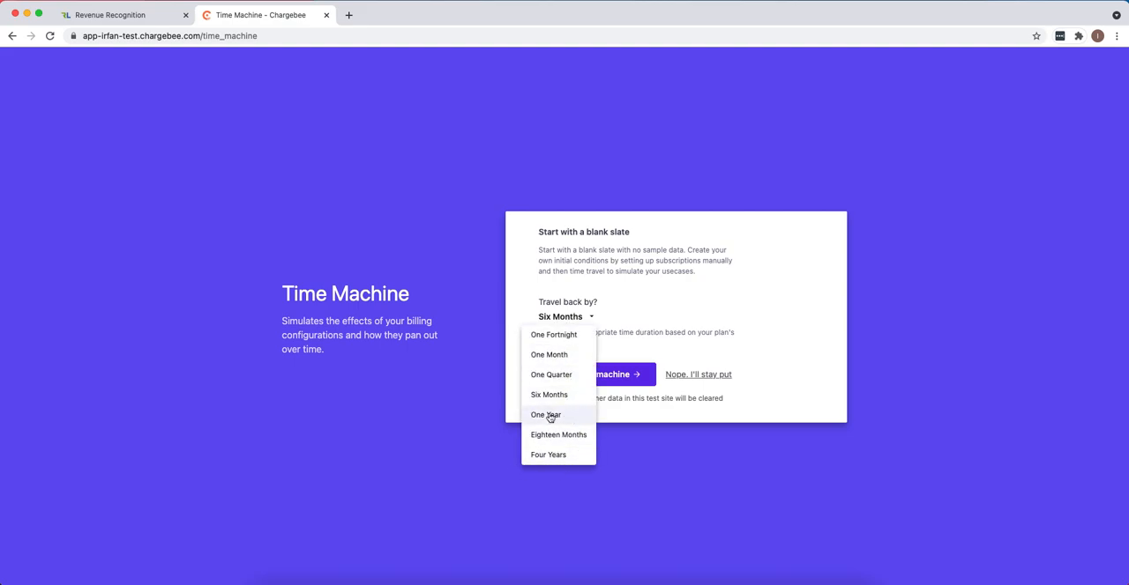
{"action": "left_click", "coordinate": [558, 301]}
{"action": "left_click", "coordinate": [598, 379]}
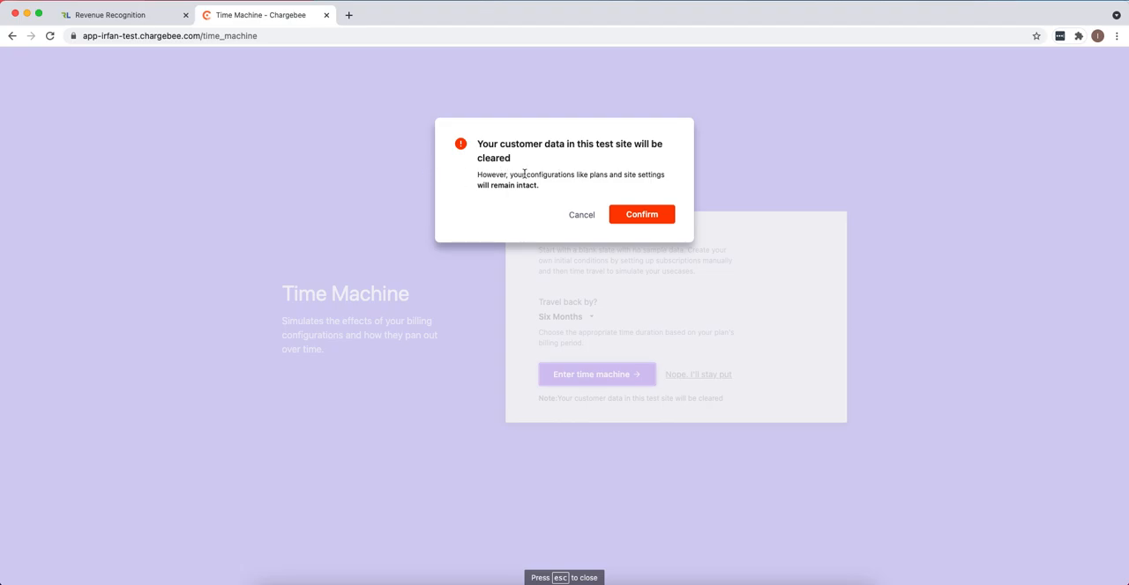
{"action": "left_click", "coordinate": [641, 215]}
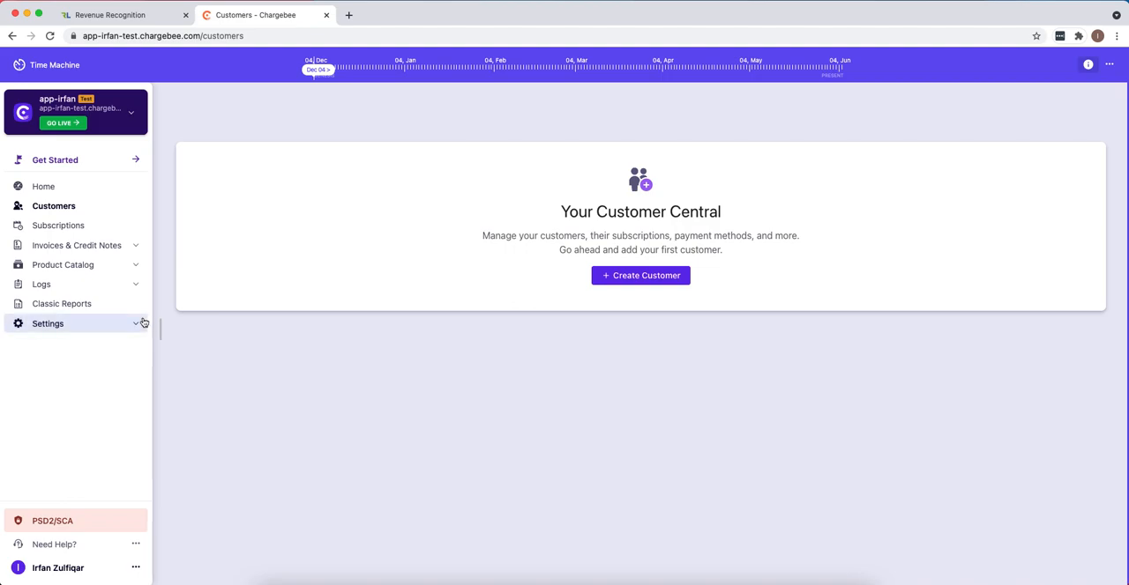
- Create a product family named Demo in the product catalog
{"action": "left_click", "coordinate": [122, 272]}
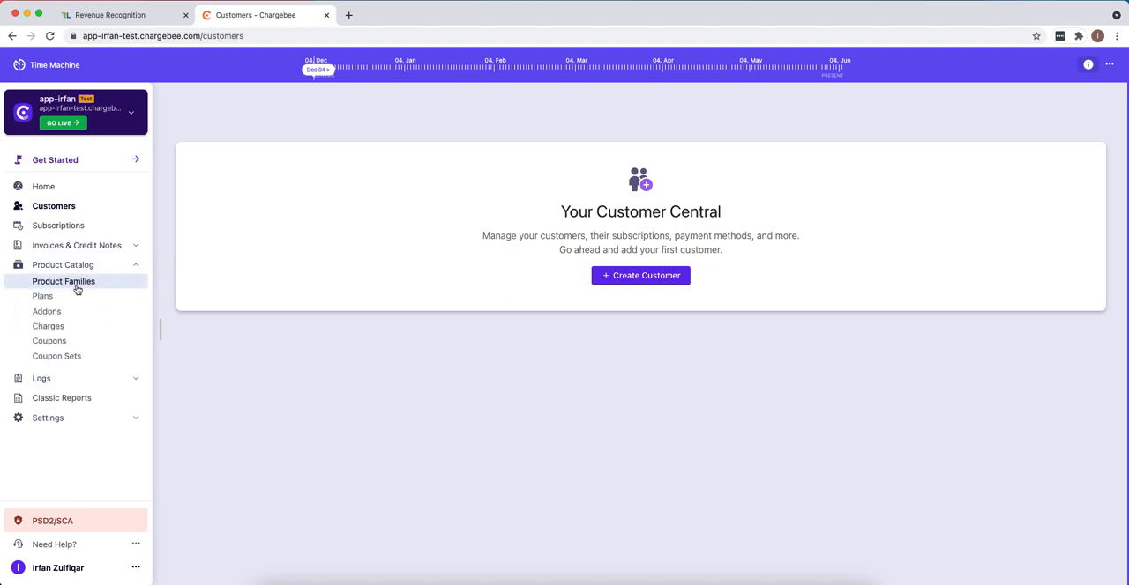
{"action": "left_click", "coordinate": [78, 296]}
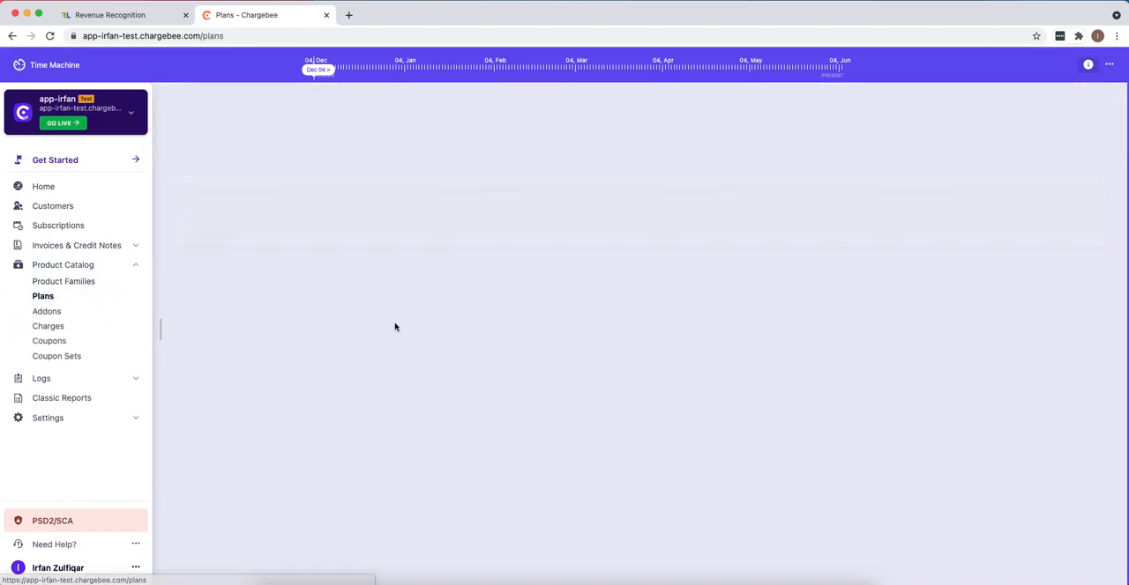
{"action": "left_click", "coordinate": [68, 281]}
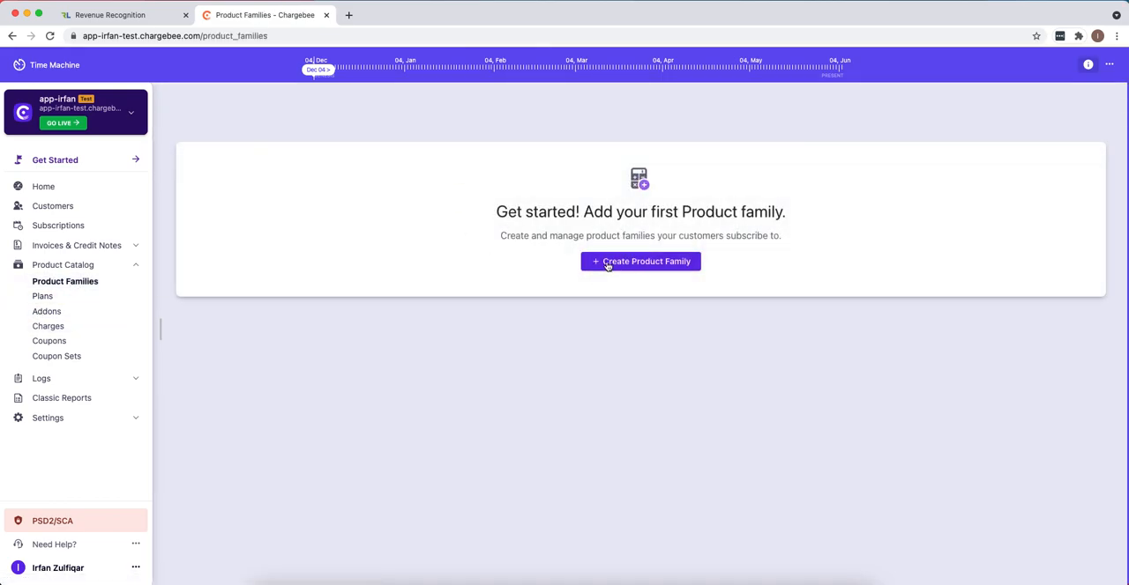
{"action": "left_click", "coordinate": [604, 262]}
{"action": "type", "text": "d"}
{"action": "key", "text": "BackSpace"}
{"action": "type", "text": "Demo"}
{"action": "left_click", "coordinate": [1046, 113]}
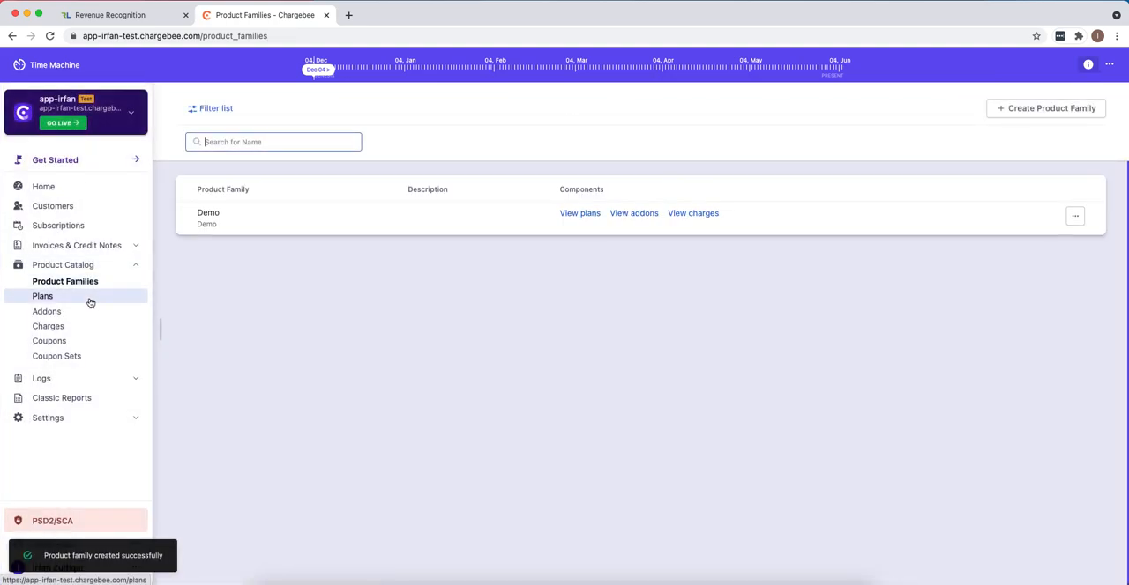
- Create a plan named "Annual 1Y SaaS" in the Demo product family
{"action": "left_click", "coordinate": [92, 303]}
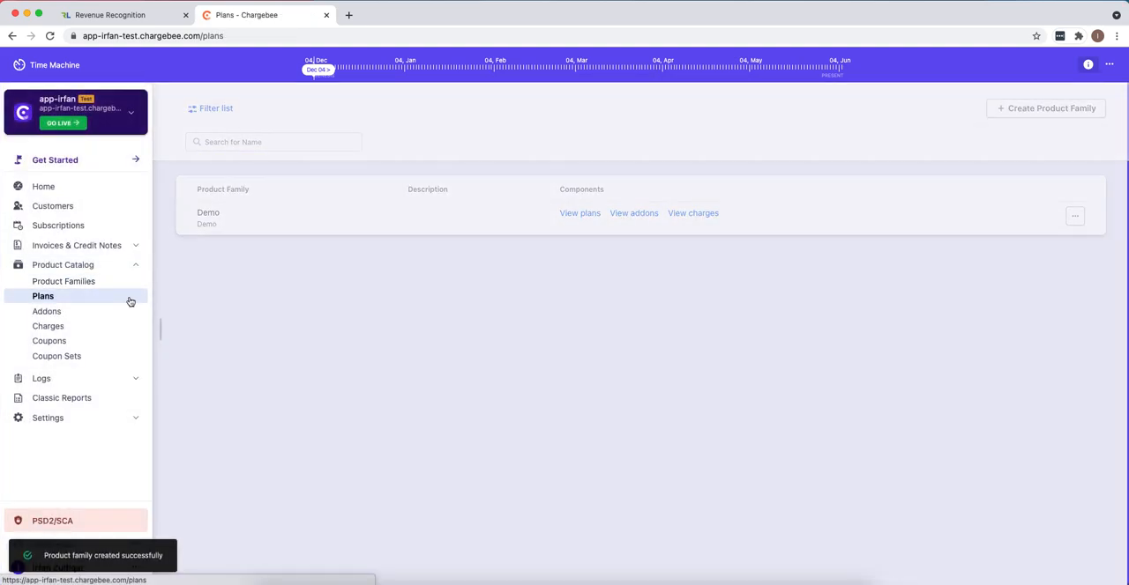
{"action": "left_click", "coordinate": [629, 334]}
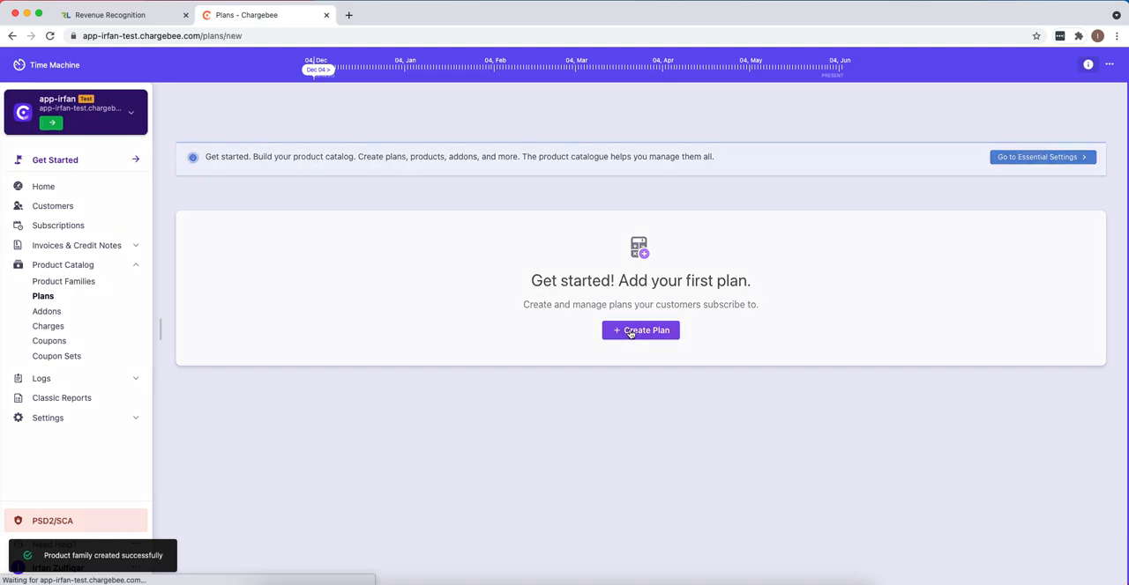
{"action": "left_click", "coordinate": [261, 256]}
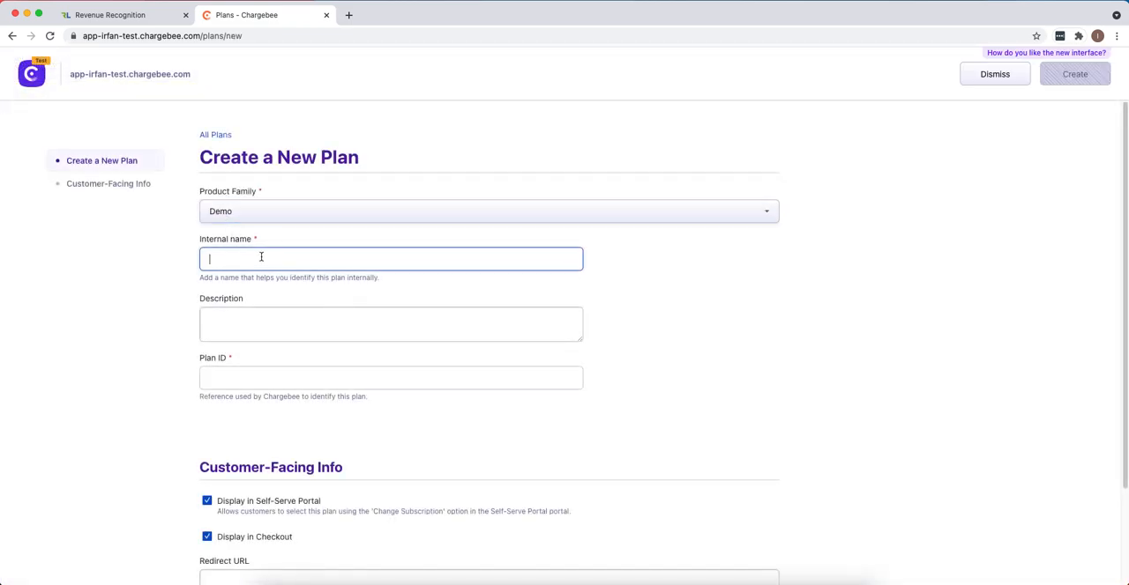
{"action": "type", "text": "Annual"}
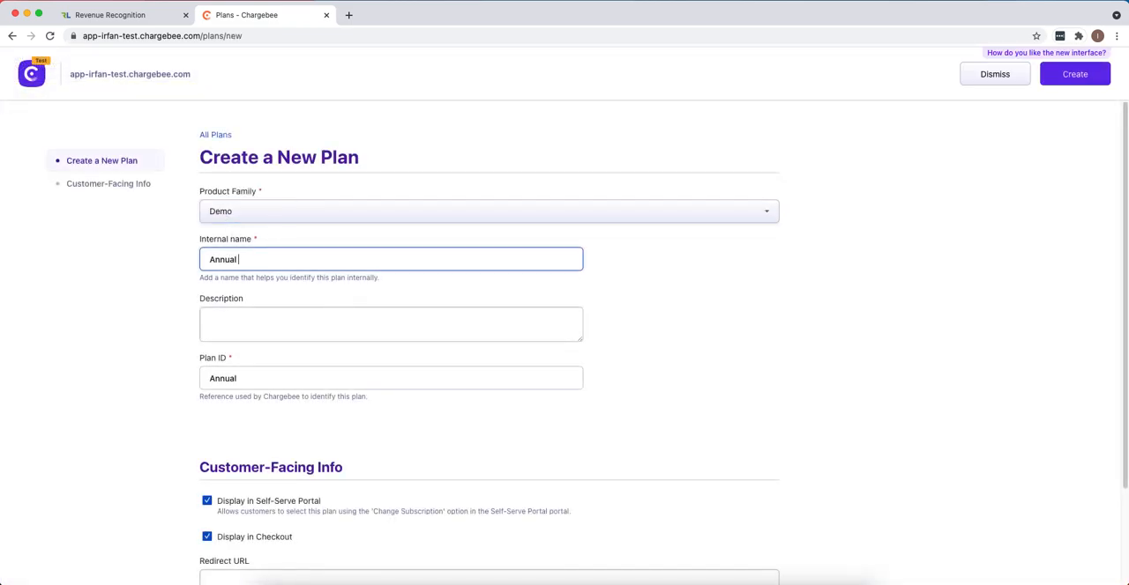
{"action": "type", "text": " 1Y SaaS"}
{"action": "scroll", "coordinate": [356, 396], "scroll_direction": "down", "scroll_amount": 3}
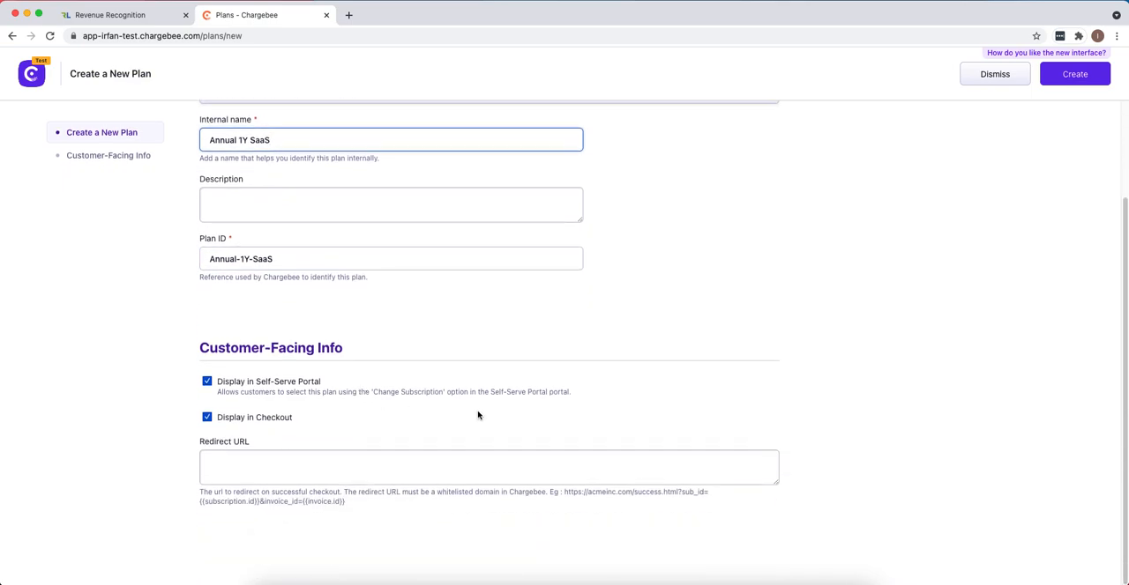
{"action": "scroll", "coordinate": [411, 414], "scroll_direction": "up", "scroll_amount": 3}
{"action": "left_click", "coordinate": [1073, 72]}
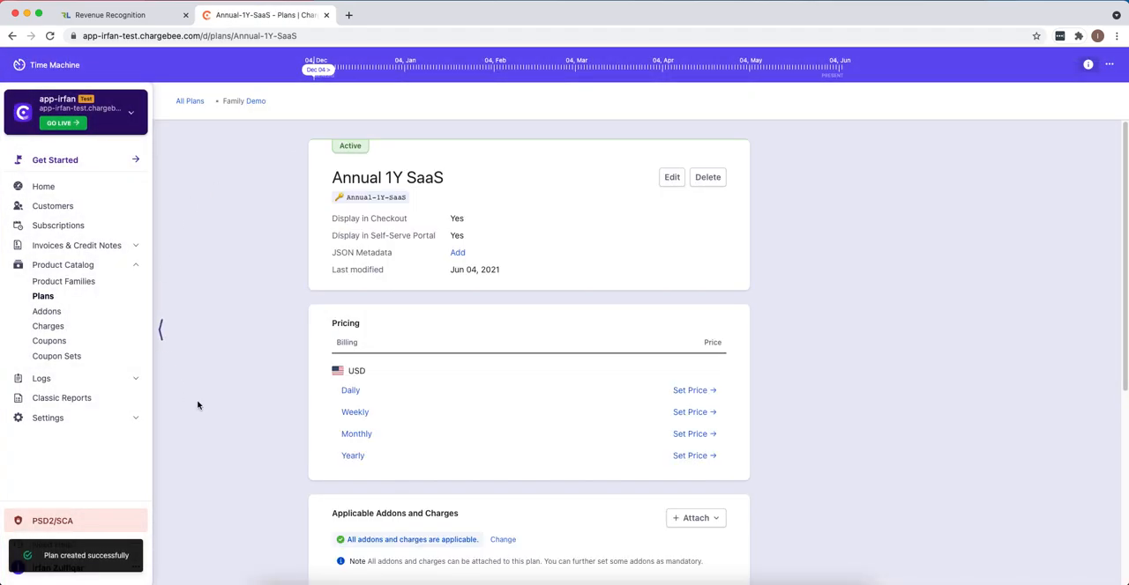
- Create the yearly USD price point for Annual 1Y SaaS with a Flat Fee price of 1200 and billing cycles Forever
{"action": "left_click", "coordinate": [360, 456]}
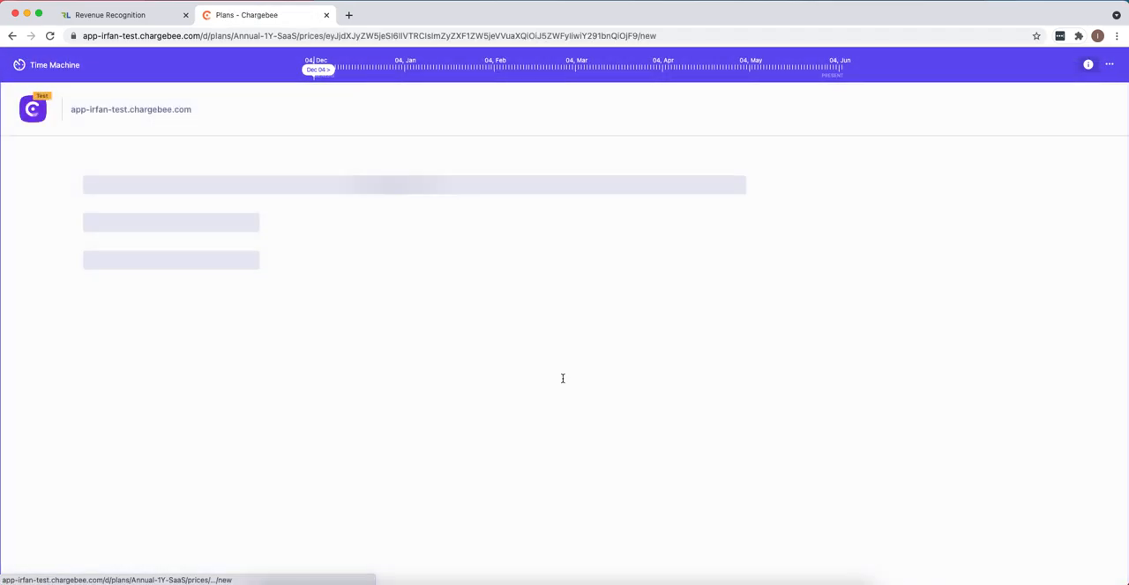
{"action": "left_click", "coordinate": [278, 252]}
{"action": "scroll", "coordinate": [390, 383], "scroll_direction": "down", "scroll_amount": 5}
{"action": "left_click", "coordinate": [301, 282]}
{"action": "type", "text": "1200"}
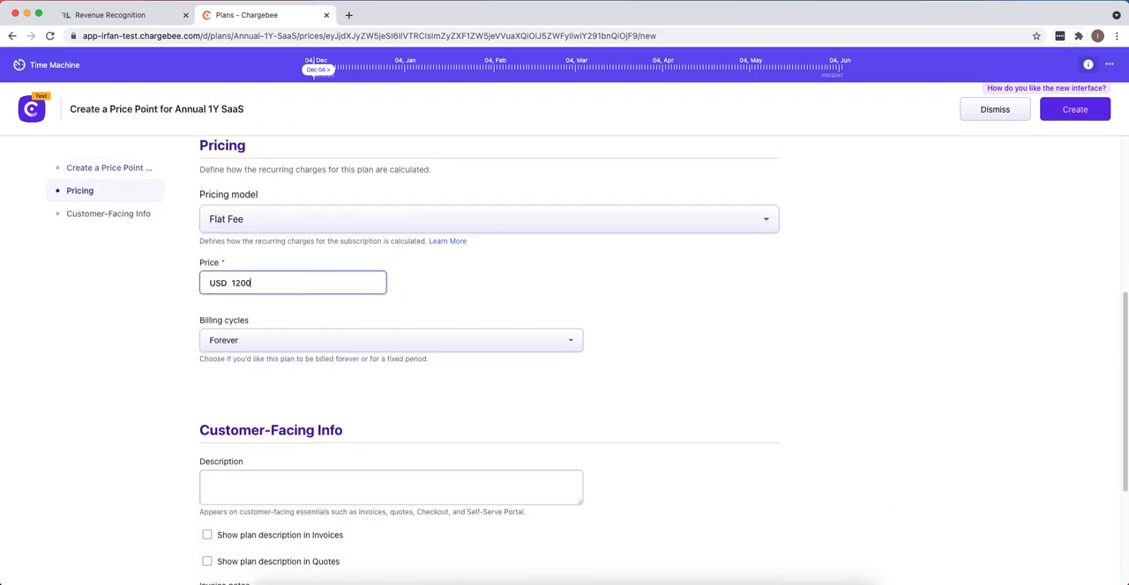
{"action": "left_click", "coordinate": [373, 339]}
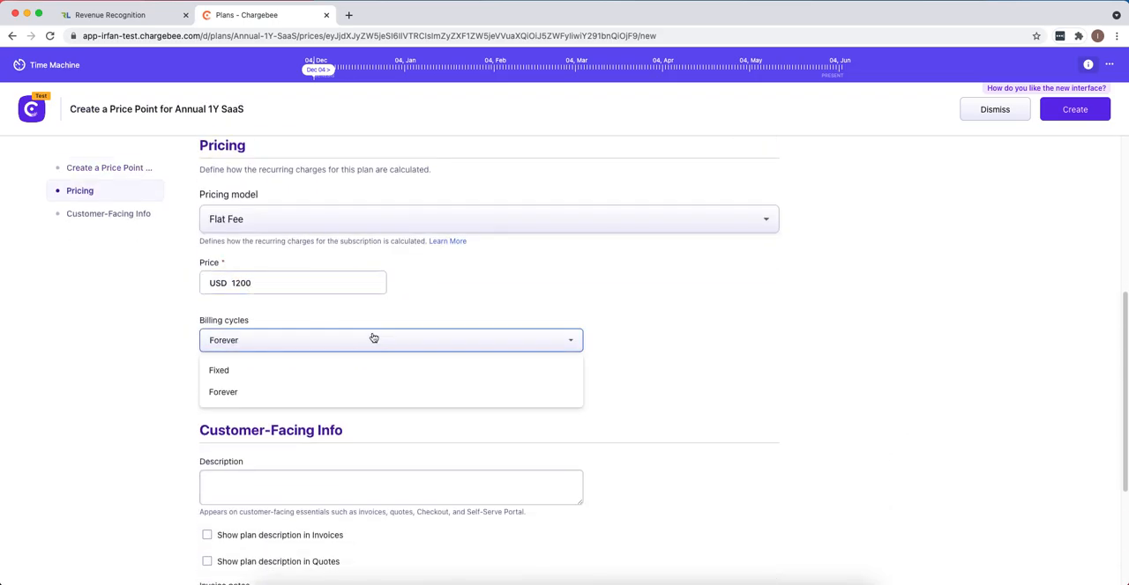
{"action": "left_click", "coordinate": [300, 348]}
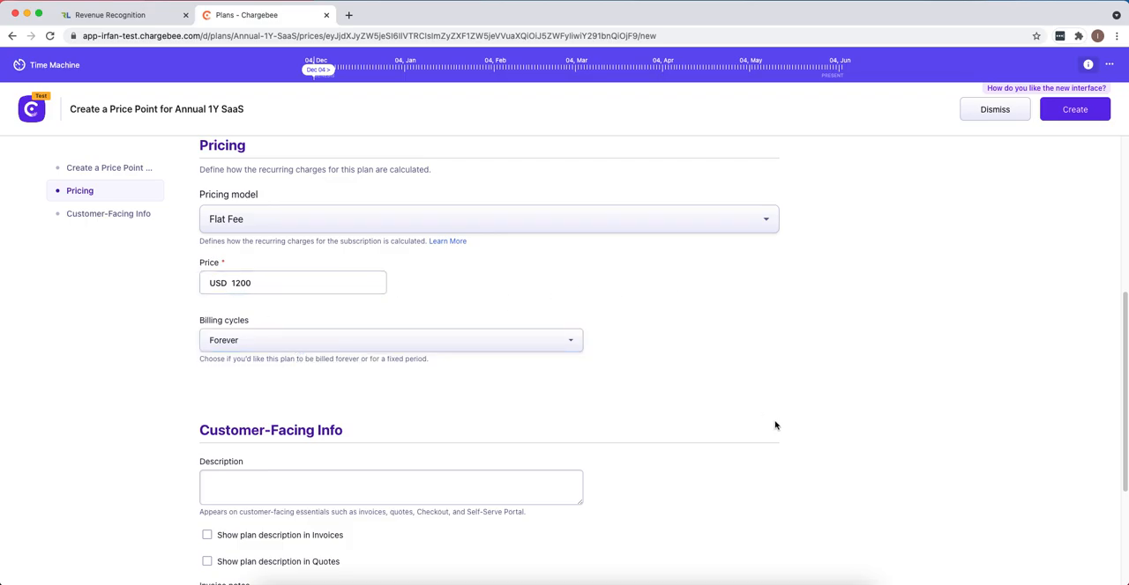
{"action": "scroll", "coordinate": [786, 407], "scroll_direction": "down", "scroll_amount": 4}
{"action": "scroll", "coordinate": [838, 318], "scroll_direction": "up", "scroll_amount": 10}
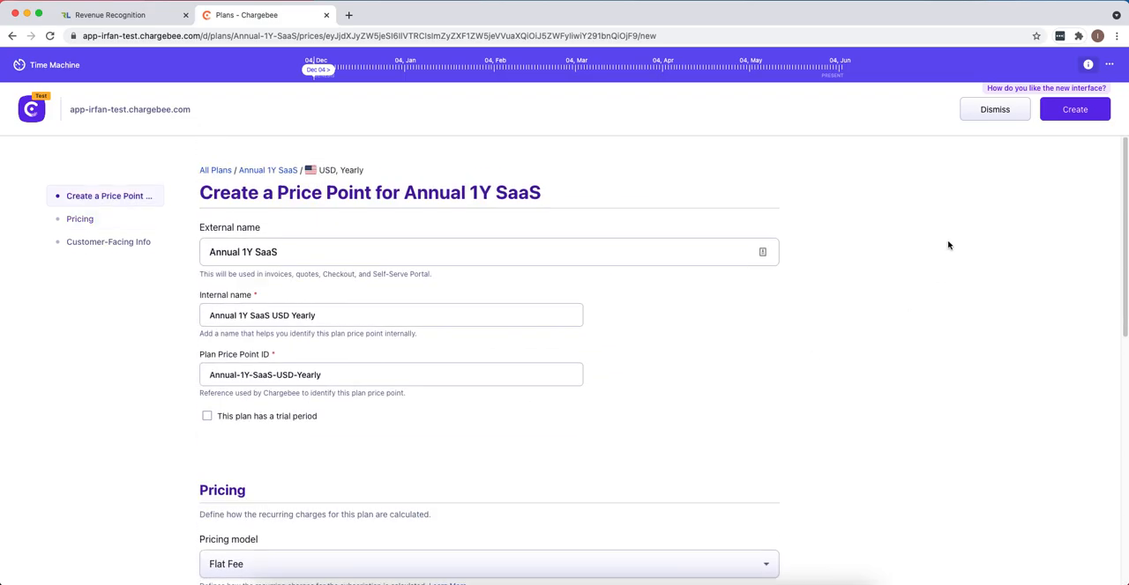
{"action": "left_click", "coordinate": [1078, 109]}
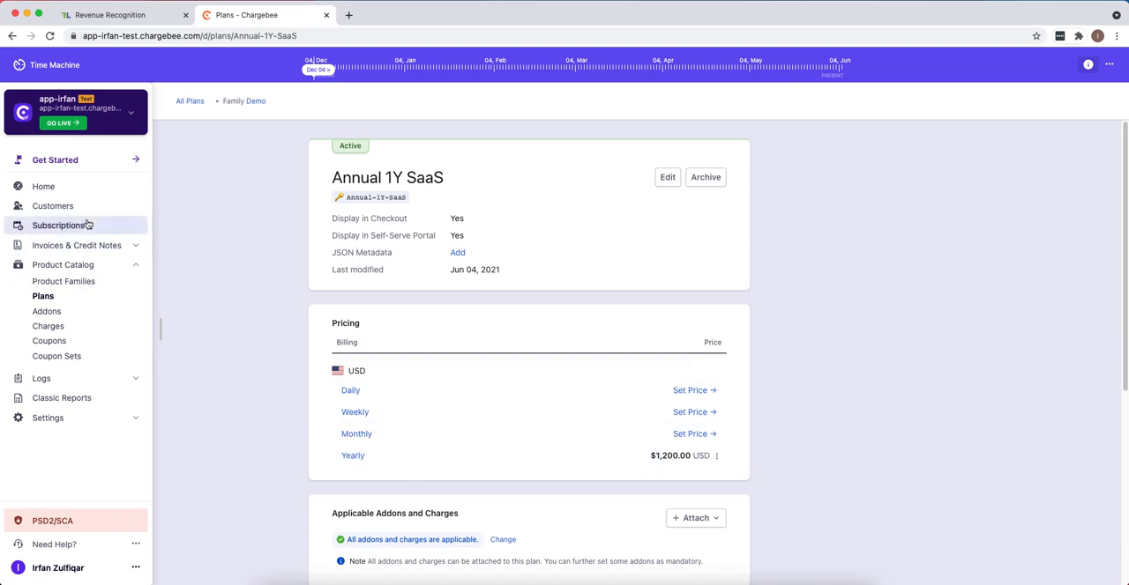
- Create a customer with a customer ID and the company name Acme
{"action": "left_click", "coordinate": [53, 206]}
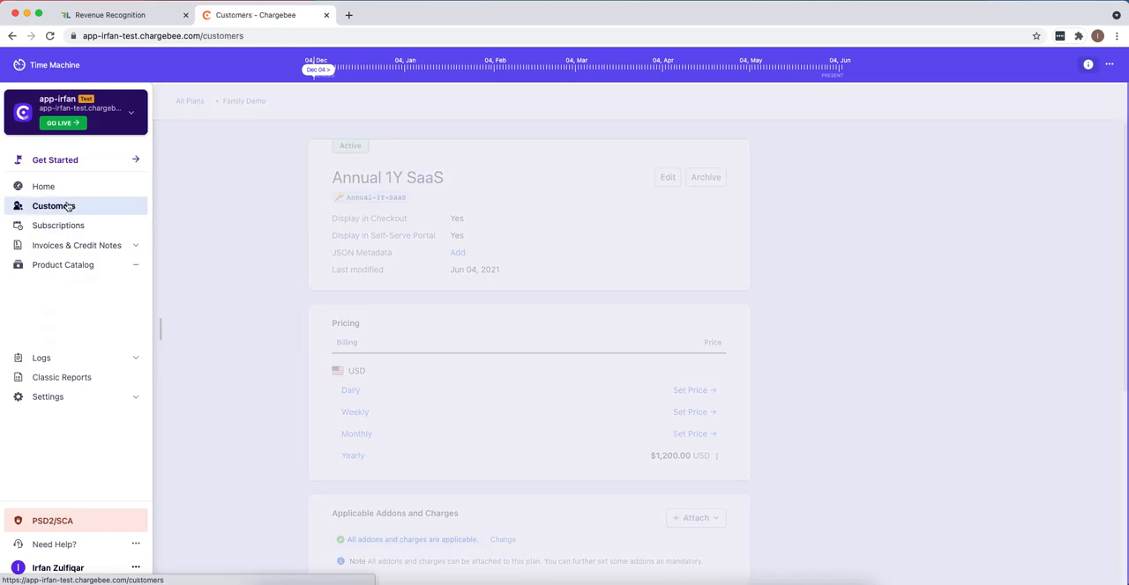
{"action": "left_click", "coordinate": [641, 273]}
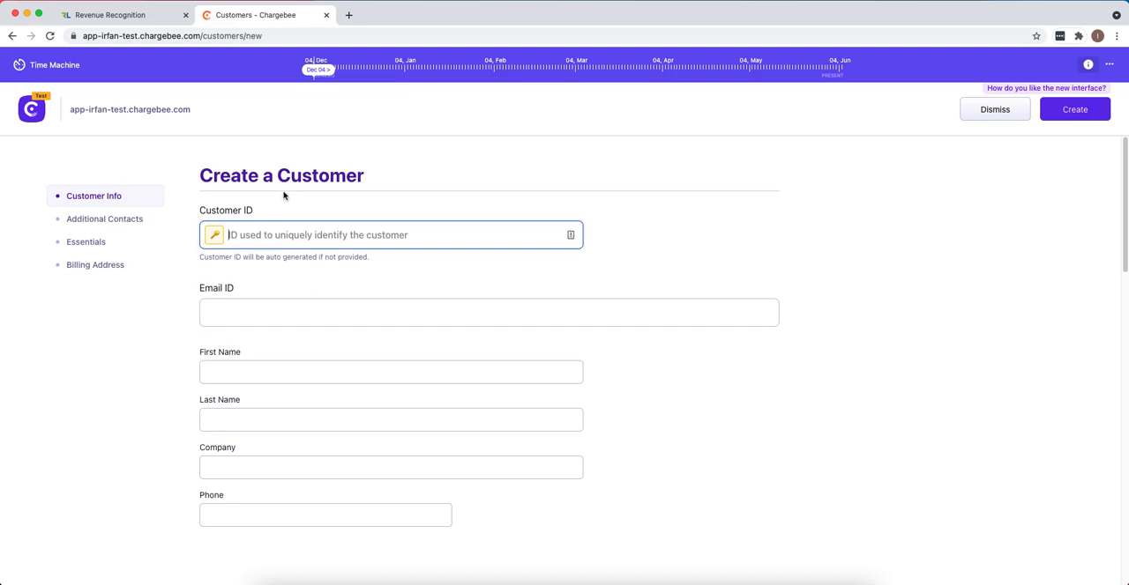
{"action": "type", "text": "1"}
{"action": "left_click", "coordinate": [300, 461]}
{"action": "type", "text": "Acme"}
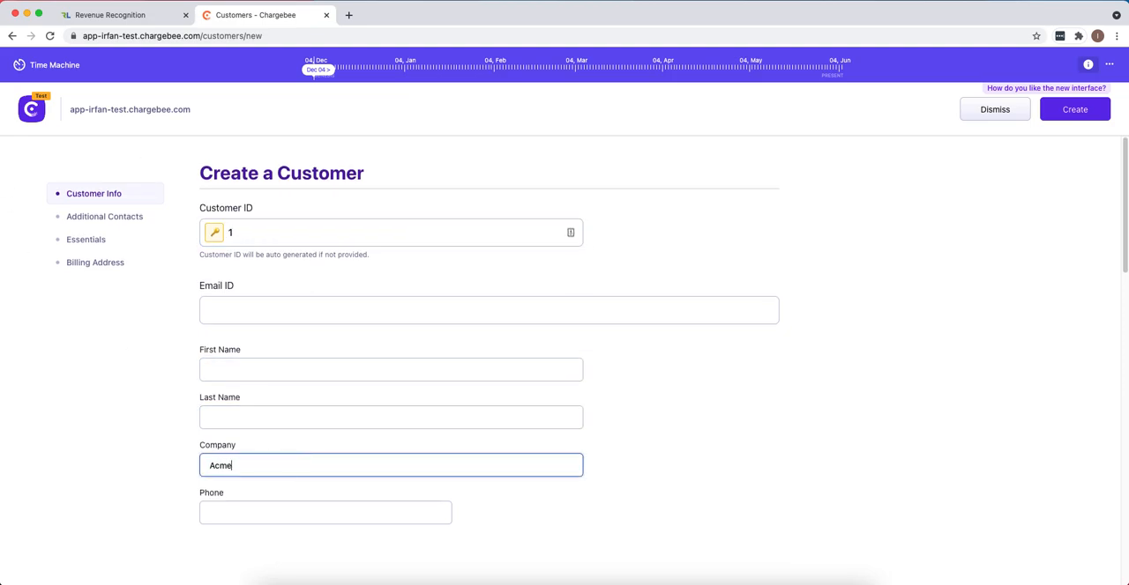
{"action": "left_click", "coordinate": [1093, 113]}
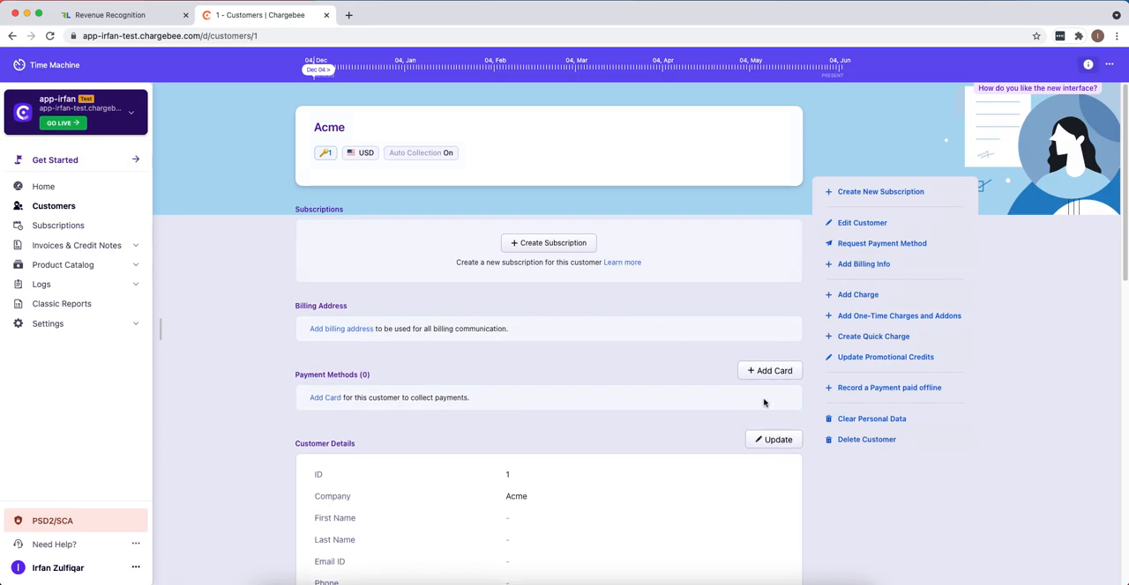
- Add a credit card to the Acme customer, filling the card number and CVV from a test card with the Chargebee Test Gateway
{"action": "left_click", "coordinate": [769, 371]}
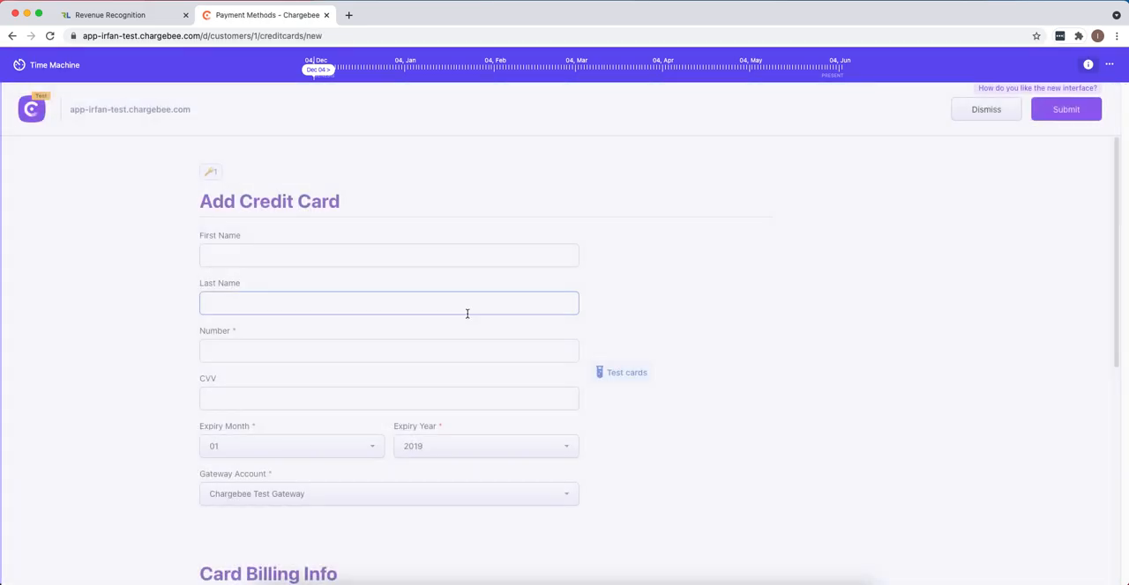
{"action": "left_click", "coordinate": [625, 372]}
{"action": "left_click", "coordinate": [703, 307]}
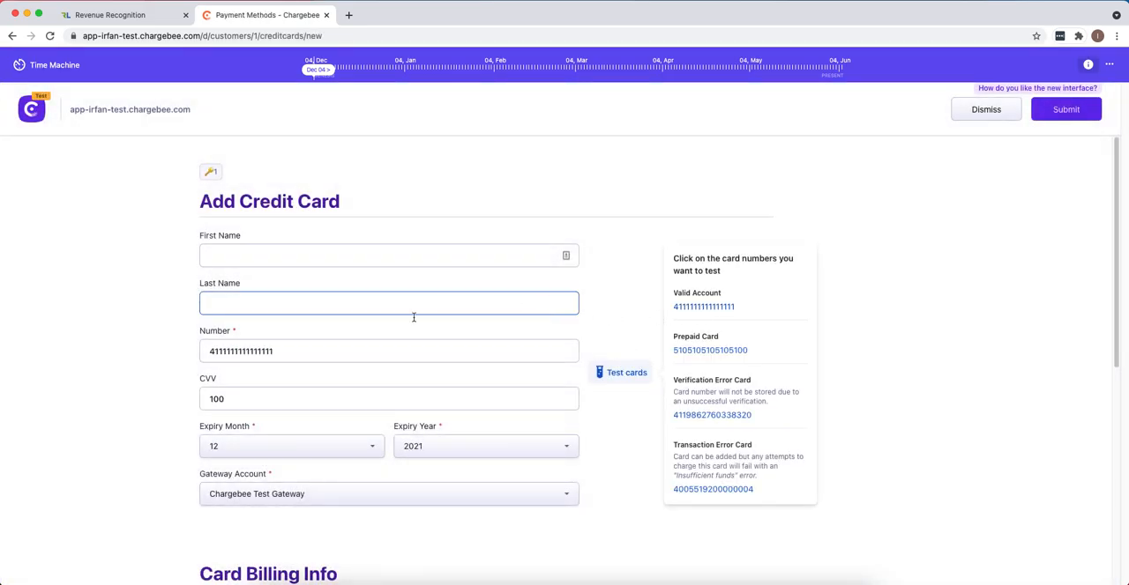
{"action": "left_click", "coordinate": [1048, 116]}
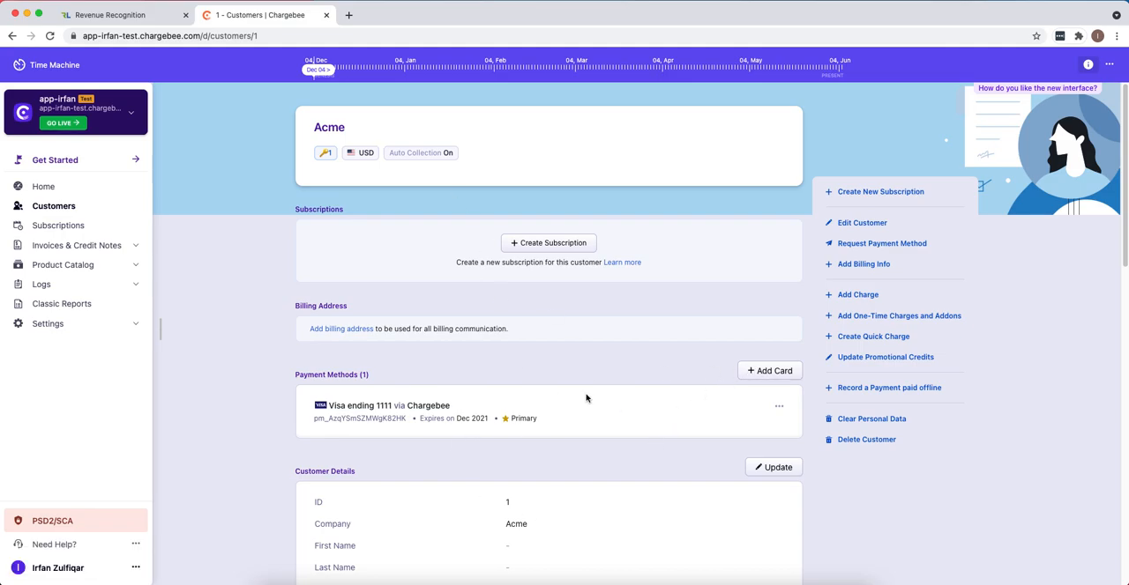
- Start a subscription for Acme and add the Annual 1Y SaaS plan in USD with Yearly billing frequency
{"action": "left_click", "coordinate": [528, 245]}
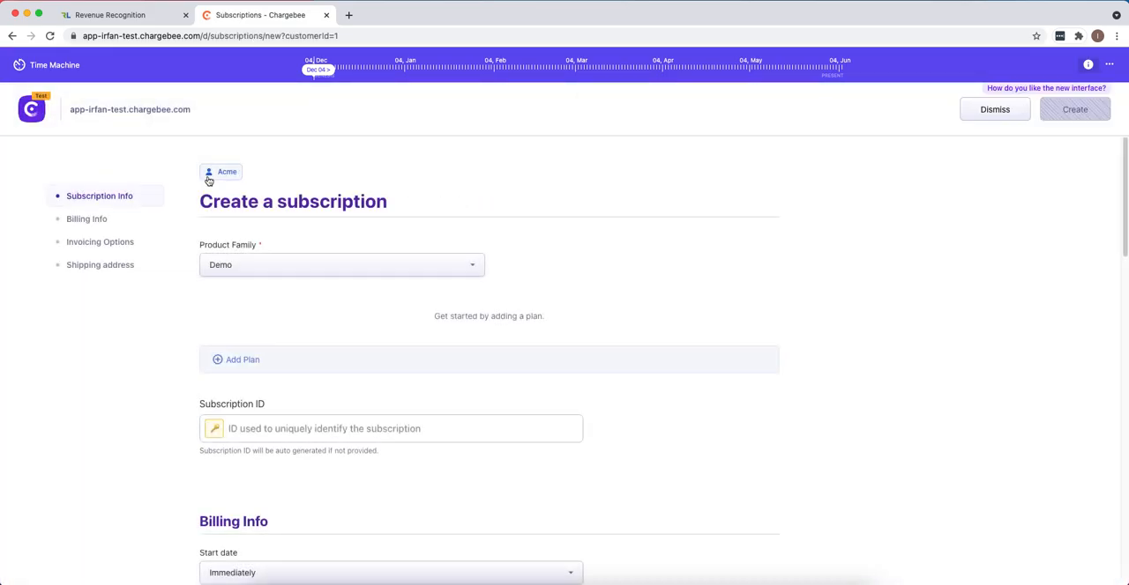
{"action": "left_click", "coordinate": [248, 359]}
{"action": "left_click", "coordinate": [446, 221]}
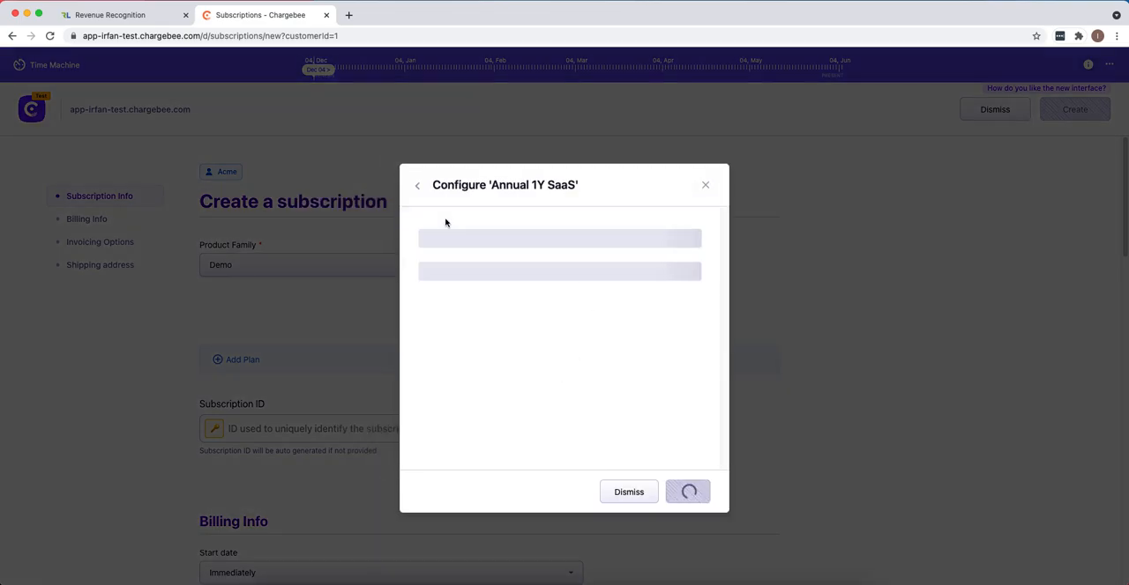
{"action": "left_click", "coordinate": [488, 258]}
{"action": "left_click", "coordinate": [484, 280]}
{"action": "left_click", "coordinate": [478, 302]}
{"action": "left_click", "coordinate": [467, 329]}
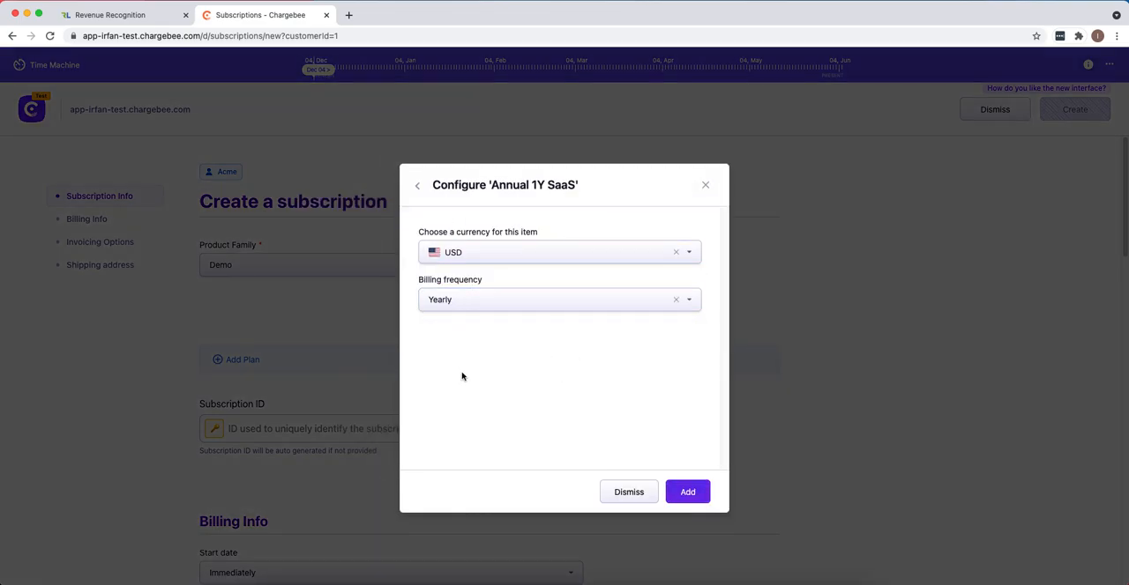
{"action": "left_click", "coordinate": [689, 499]}
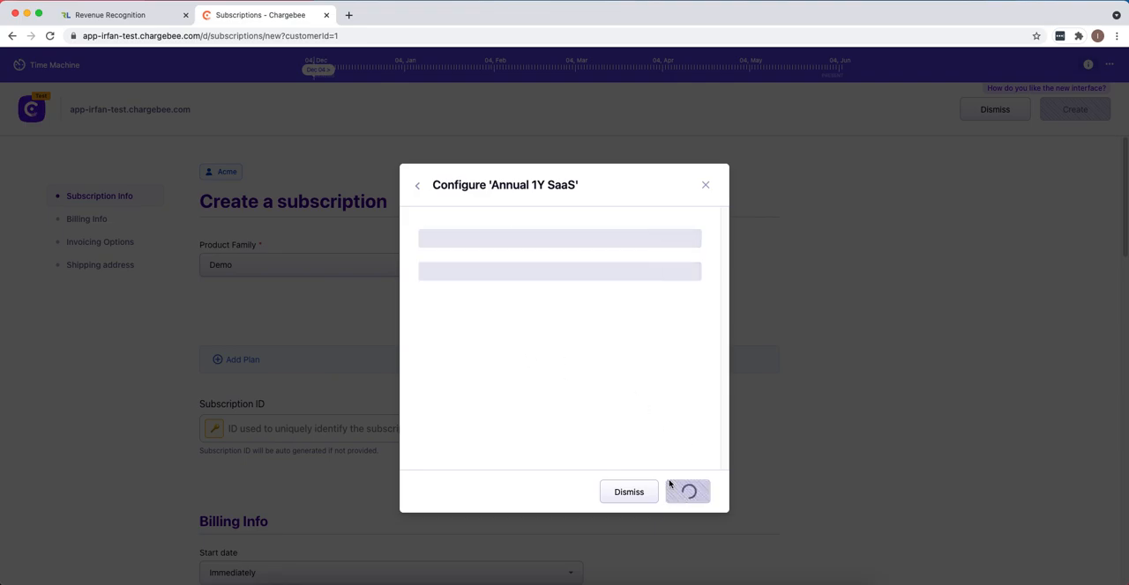
- Check the plan amount and keep Immediately as the subscription's start date
{"action": "left_click_drag", "start_coordinate": [679, 336], "coordinate": [622, 337]}
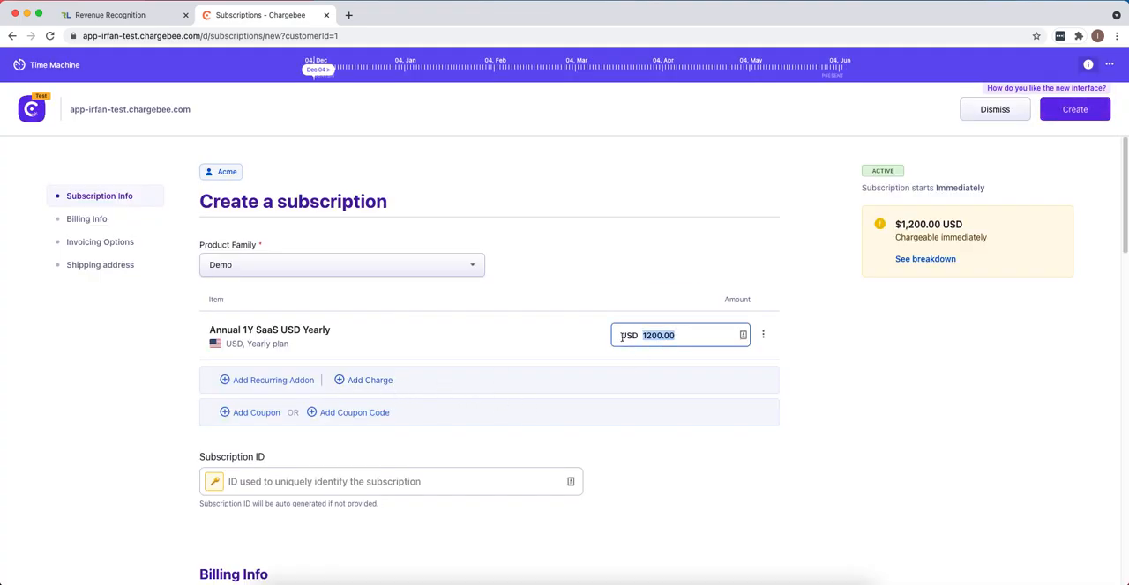
{"action": "scroll", "coordinate": [509, 360], "scroll_direction": "down", "scroll_amount": 5}
{"action": "scroll", "coordinate": [510, 359], "scroll_direction": "up", "scroll_amount": 3}
{"action": "scroll", "coordinate": [414, 396], "scroll_direction": "down", "scroll_amount": 1}
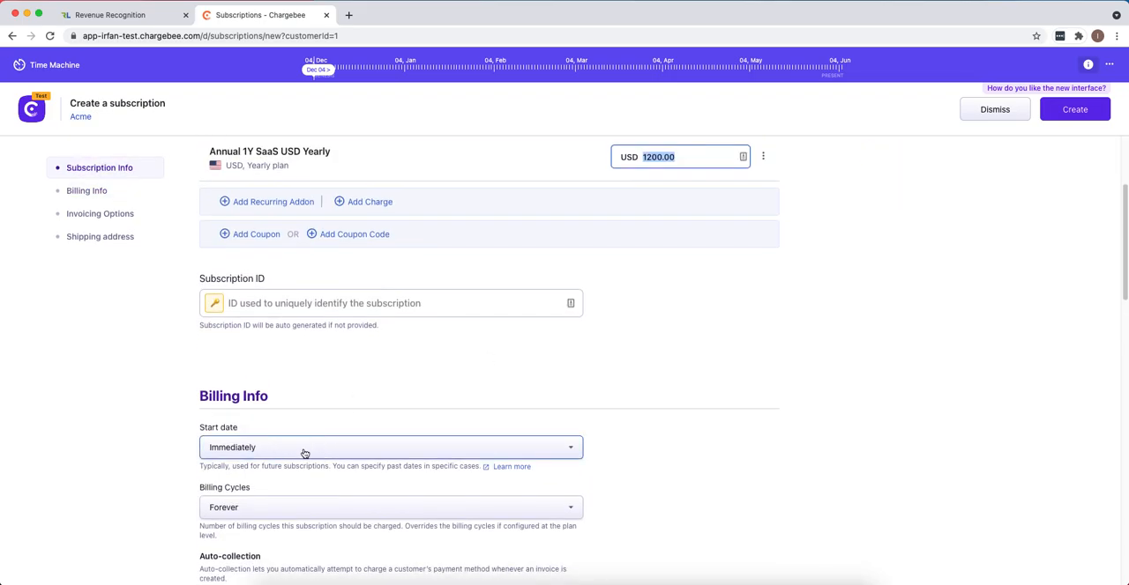
{"action": "left_click", "coordinate": [305, 451]}
{"action": "left_click", "coordinate": [279, 481]}
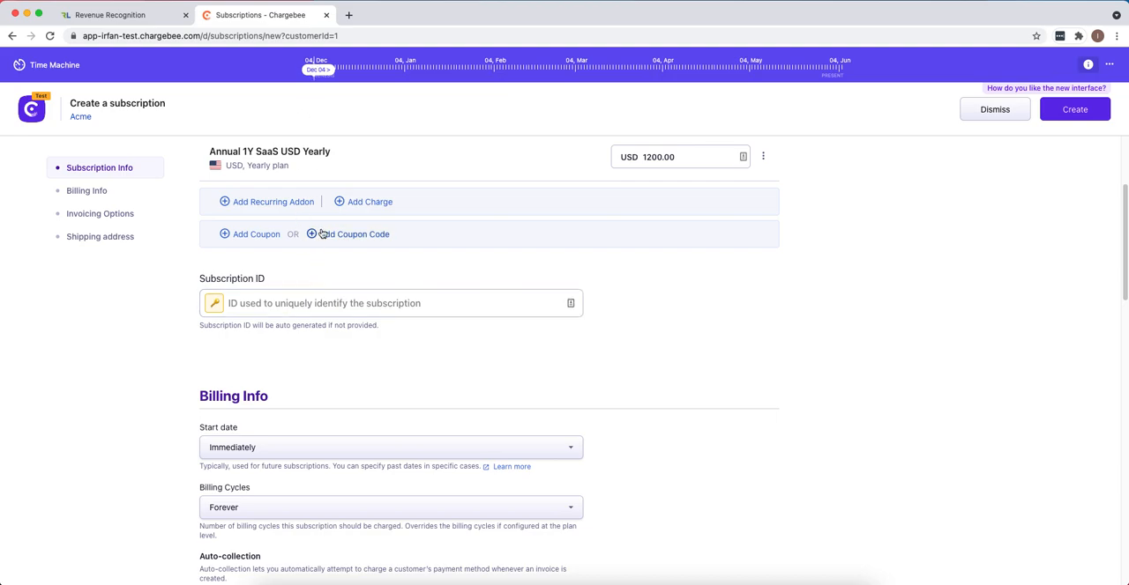
- Review the billing, invoicing and shipping options and create the Acme subscription
{"action": "scroll", "coordinate": [333, 280], "scroll_direction": "down", "scroll_amount": 3}
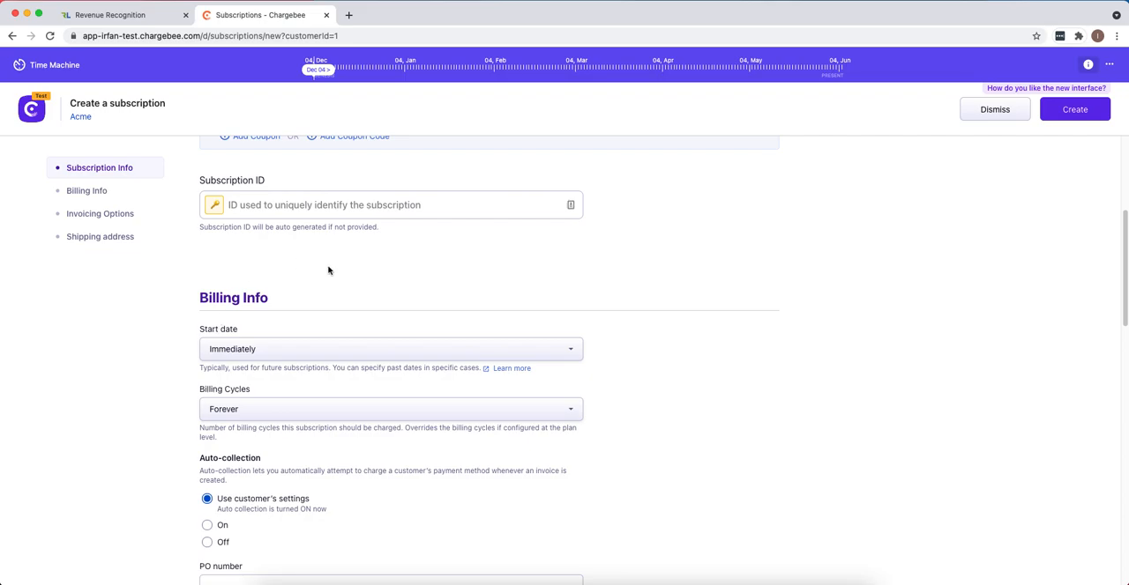
{"action": "scroll", "coordinate": [309, 265], "scroll_direction": "down", "scroll_amount": 1}
{"action": "scroll", "coordinate": [370, 438], "scroll_direction": "down", "scroll_amount": 2}
{"action": "scroll", "coordinate": [454, 407], "scroll_direction": "down", "scroll_amount": 9}
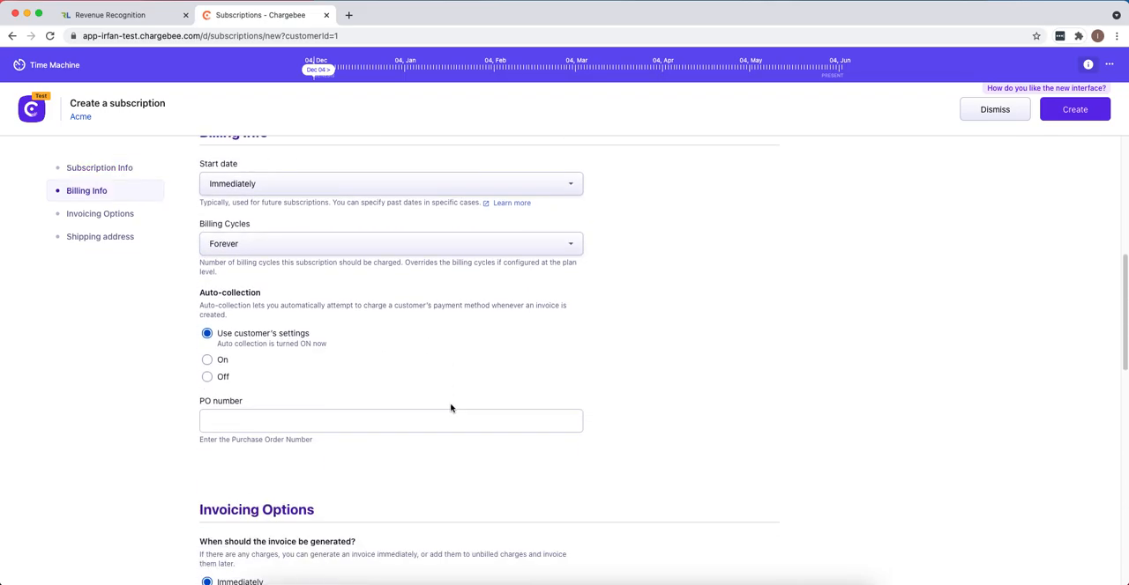
{"action": "scroll", "coordinate": [451, 406], "scroll_direction": "down", "scroll_amount": 1}
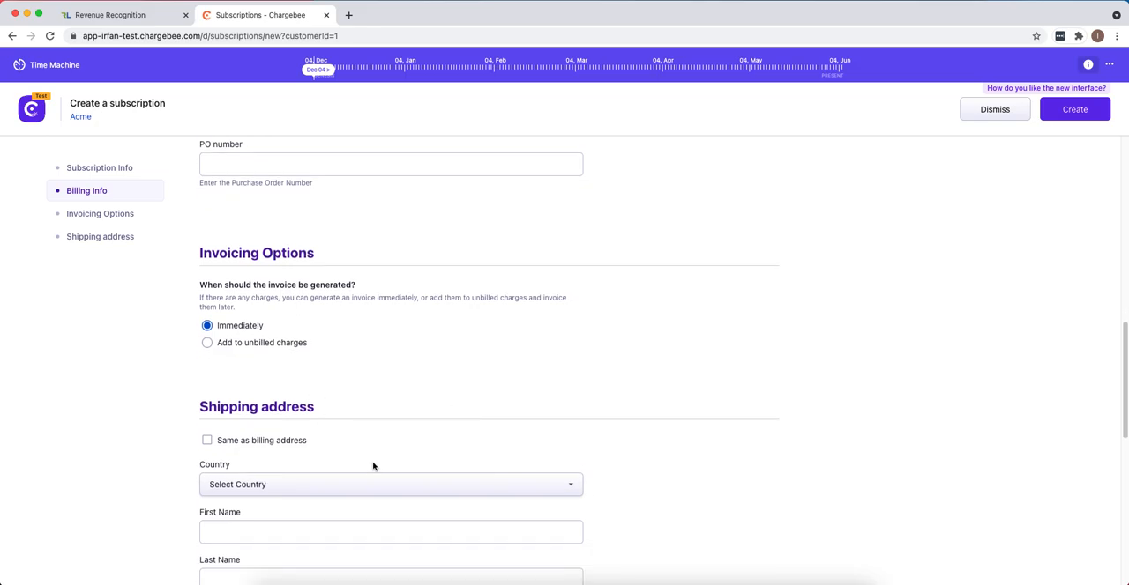
{"action": "scroll", "coordinate": [370, 463], "scroll_direction": "down", "scroll_amount": 10}
{"action": "scroll", "coordinate": [383, 458], "scroll_direction": "up", "scroll_amount": 20}
{"action": "left_click", "coordinate": [1069, 116]}
{"action": "left_click", "coordinate": [679, 346]}
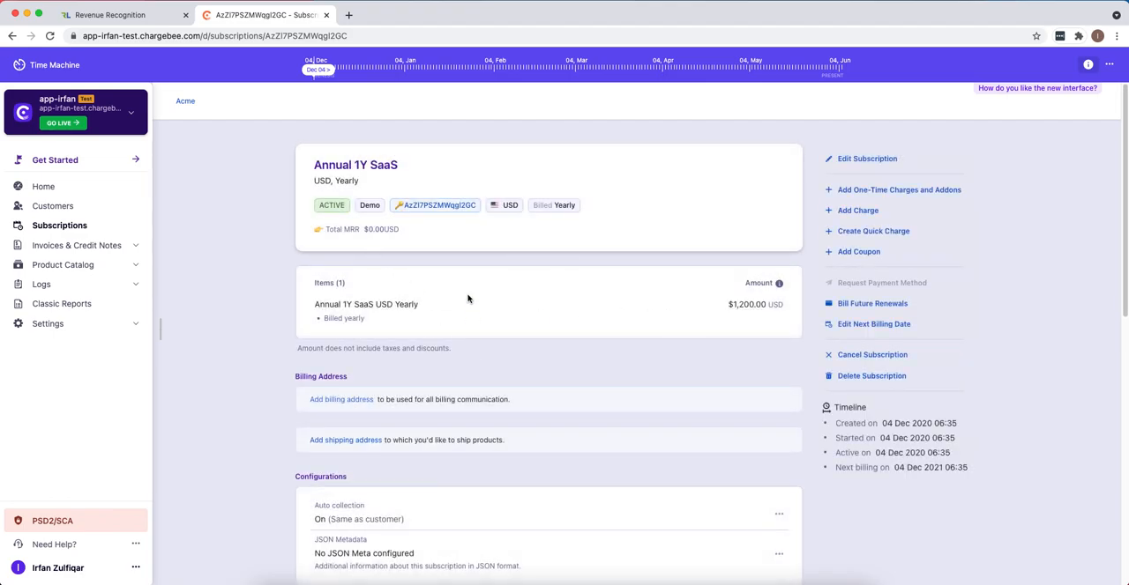
- Move the Time Machine forward to Jun 04 and check the invoice date in the subscription's history
{"action": "left_click_drag", "start_coordinate": [315, 69], "coordinate": [844, 68]}
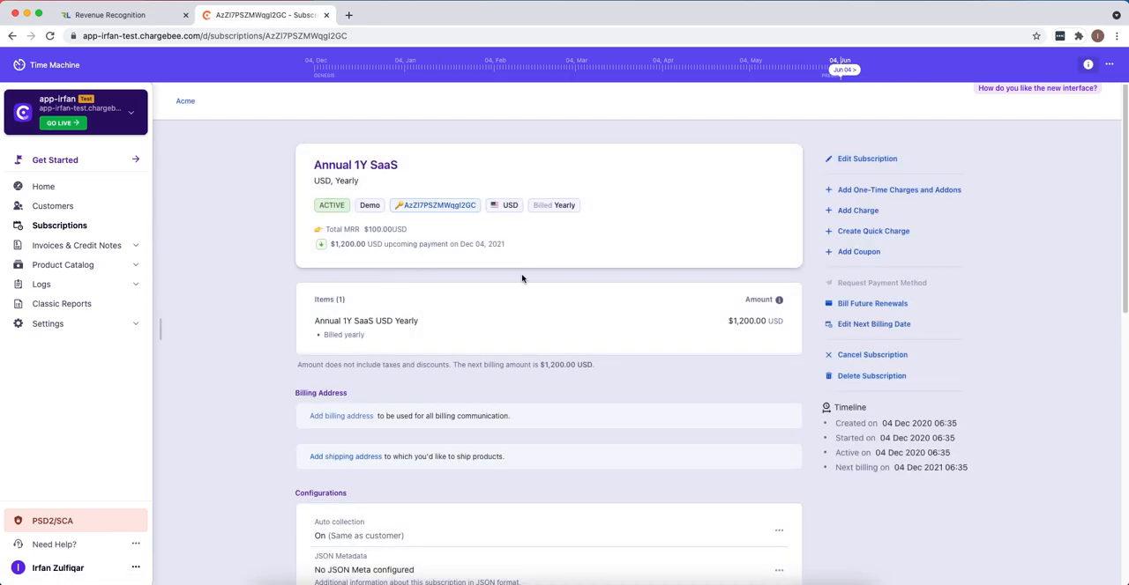
{"action": "scroll", "coordinate": [521, 279], "scroll_direction": "down", "scroll_amount": 10}
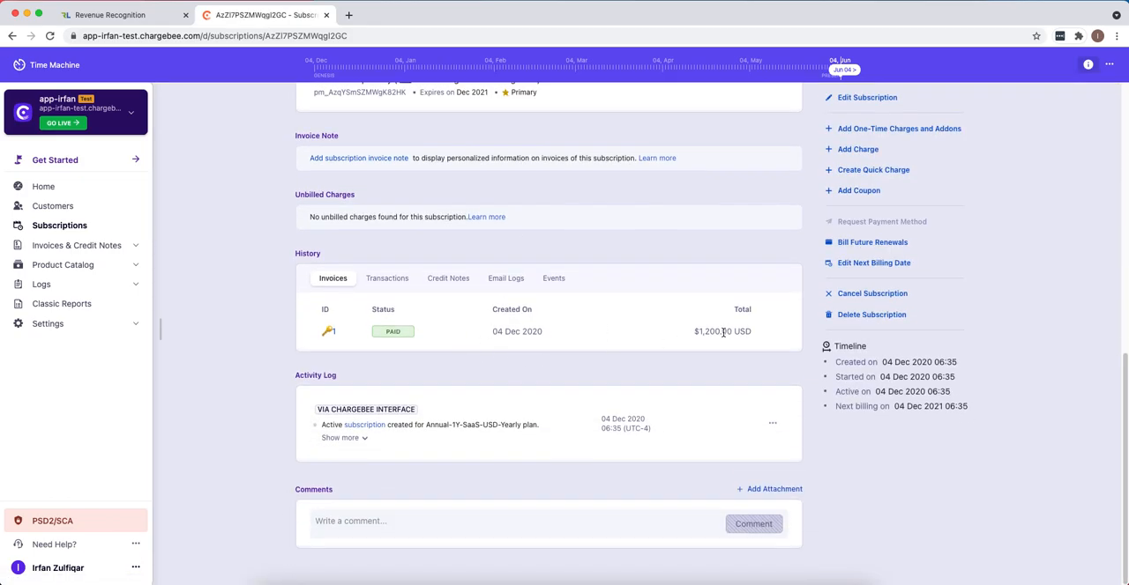
{"action": "left_click_drag", "start_coordinate": [492, 331], "coordinate": [543, 331]}
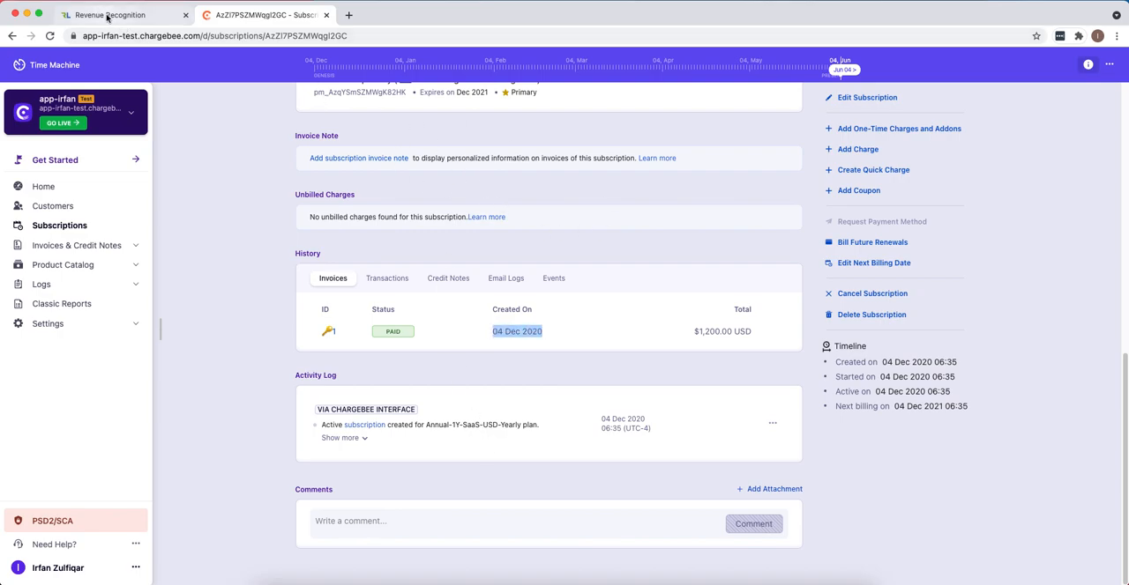
- Switch to RevLock, run the Chargebee sync job for Invoices, and close the data connection dialog
{"action": "left_click", "coordinate": [108, 15]}
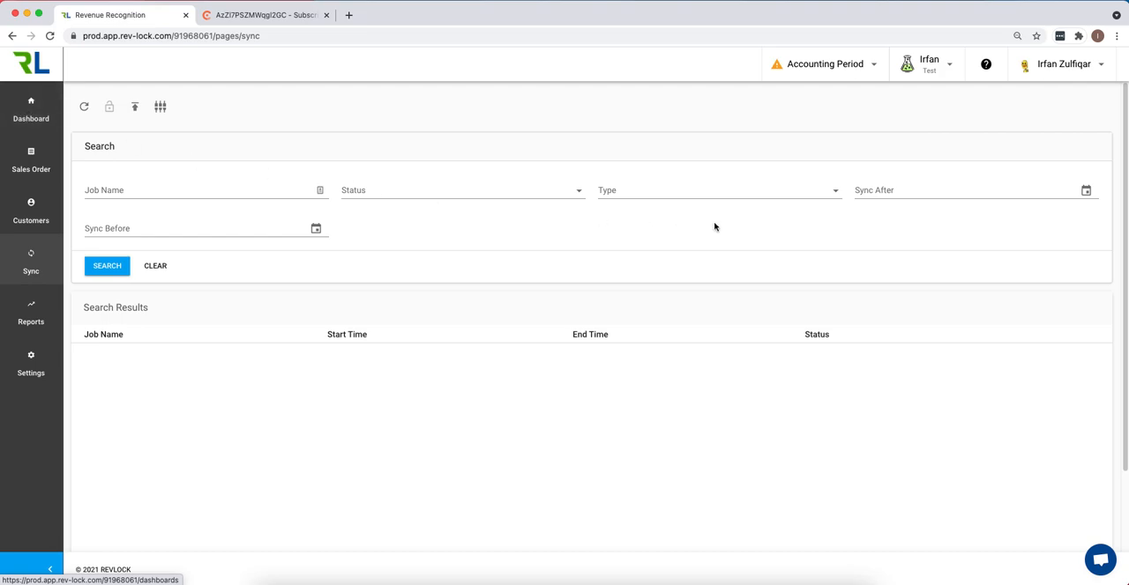
{"action": "left_click", "coordinate": [24, 120]}
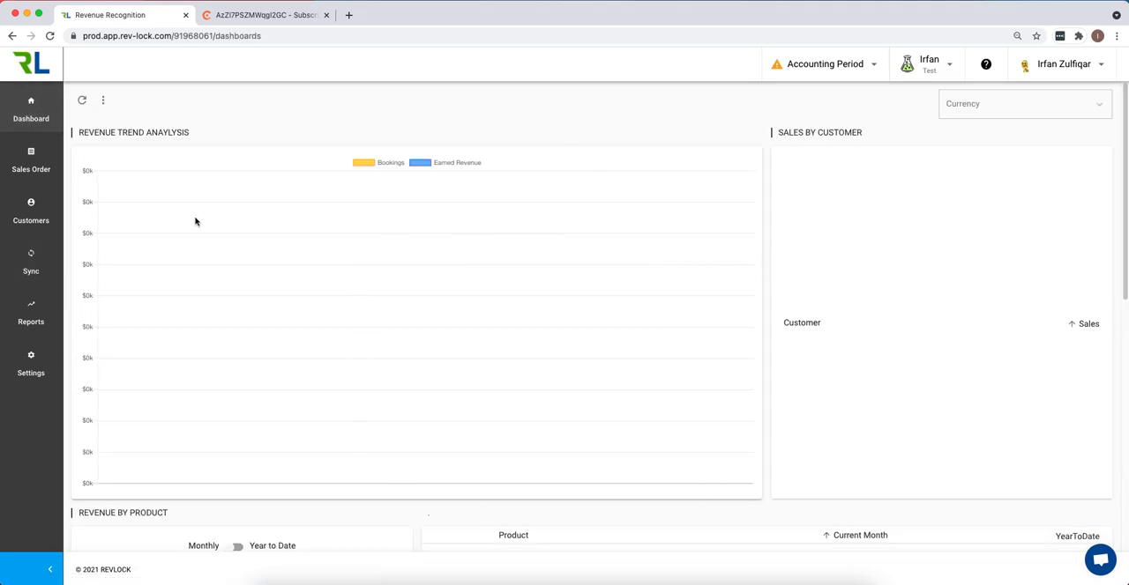
{"action": "left_click", "coordinate": [31, 265]}
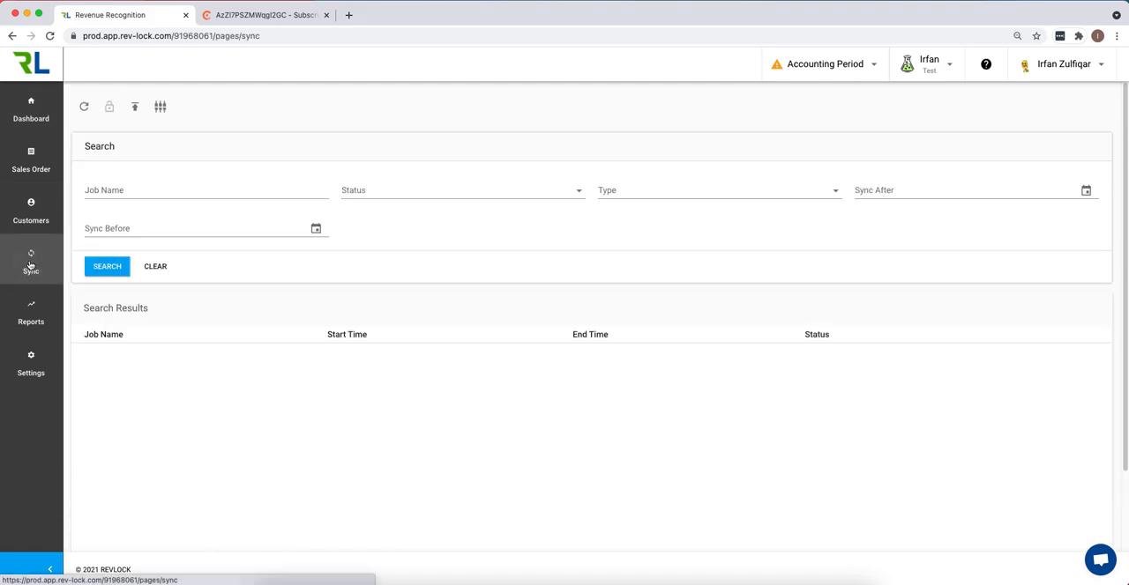
{"action": "left_click", "coordinate": [160, 107]}
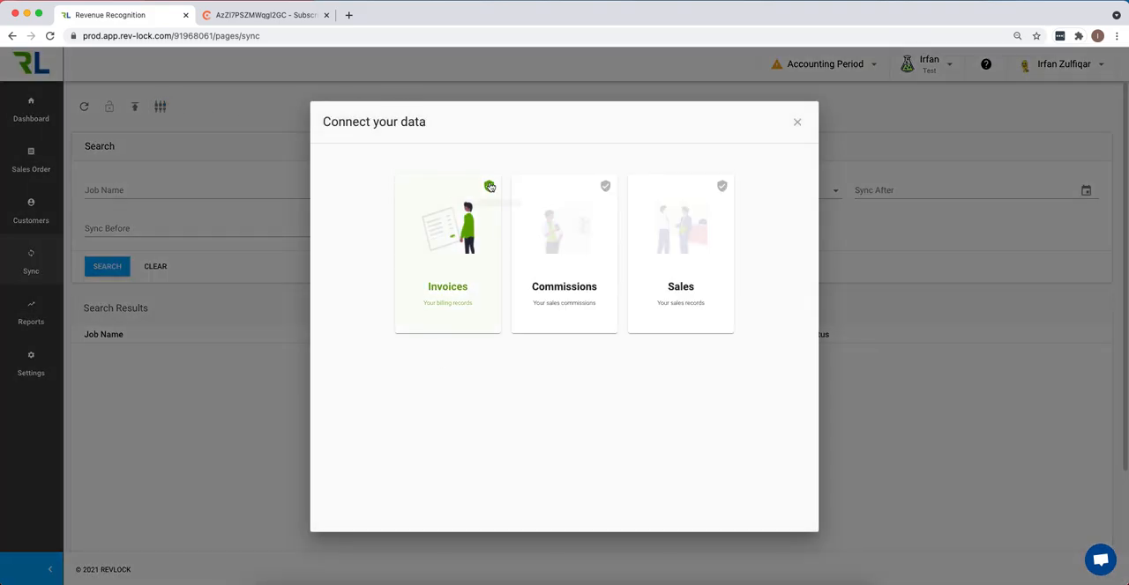
{"action": "left_click", "coordinate": [441, 231]}
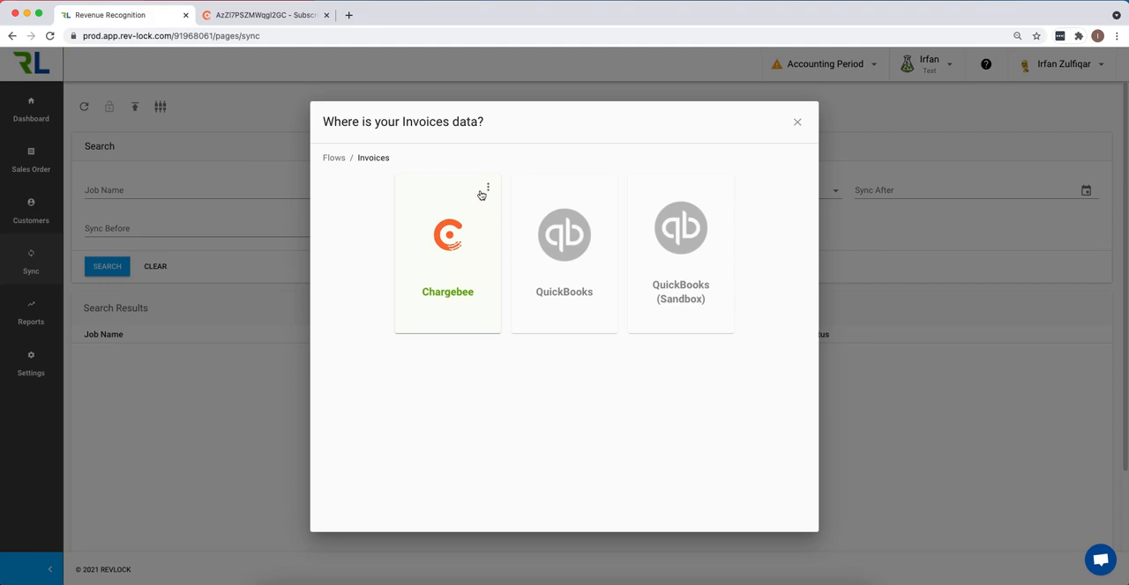
{"action": "left_click", "coordinate": [486, 188]}
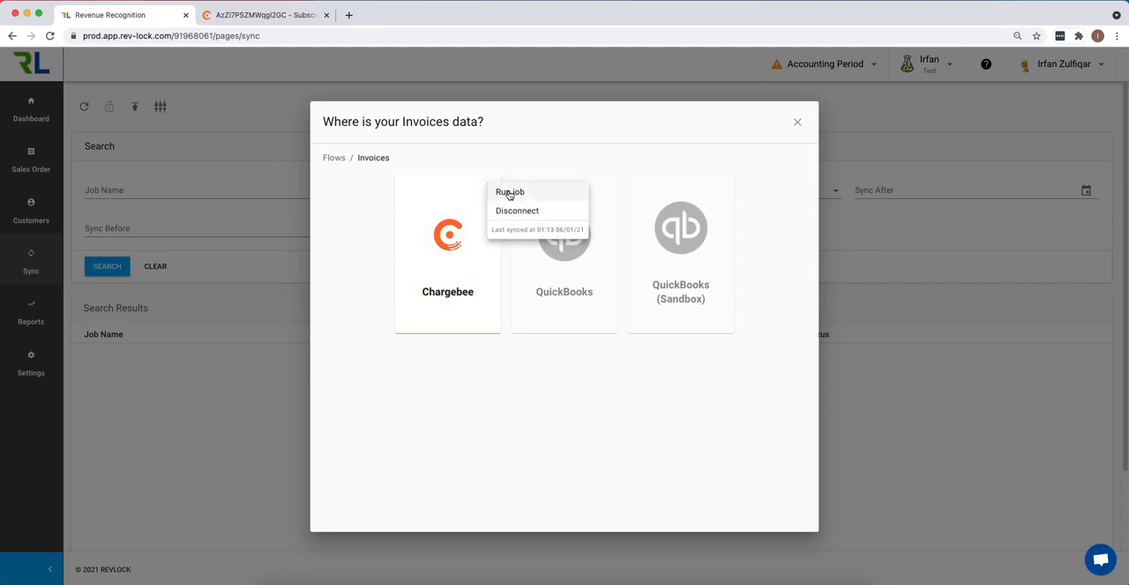
{"action": "left_click", "coordinate": [510, 192]}
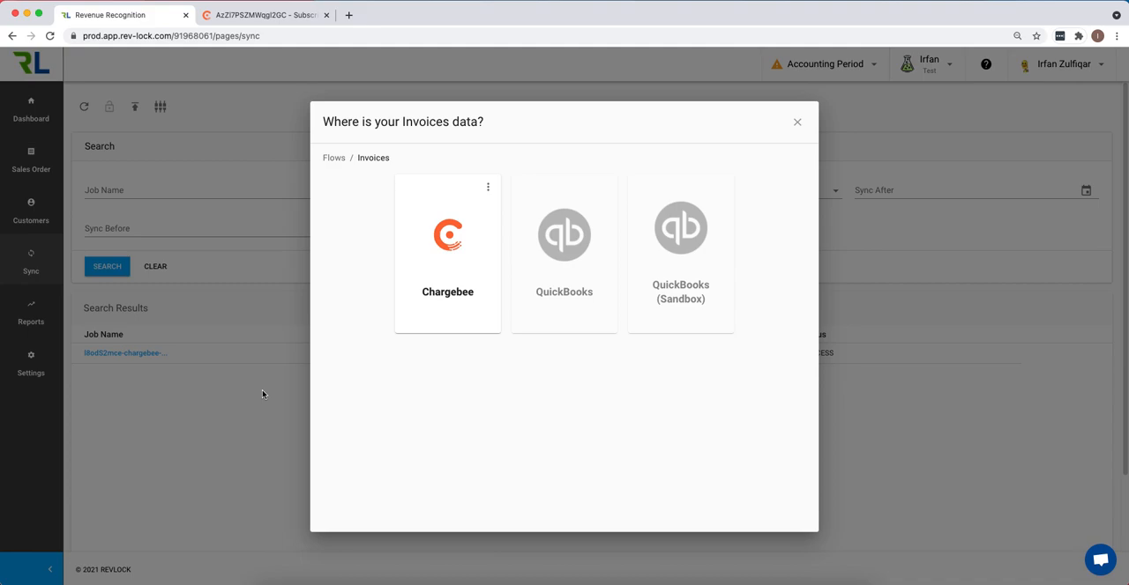
{"action": "left_click", "coordinate": [798, 122]}
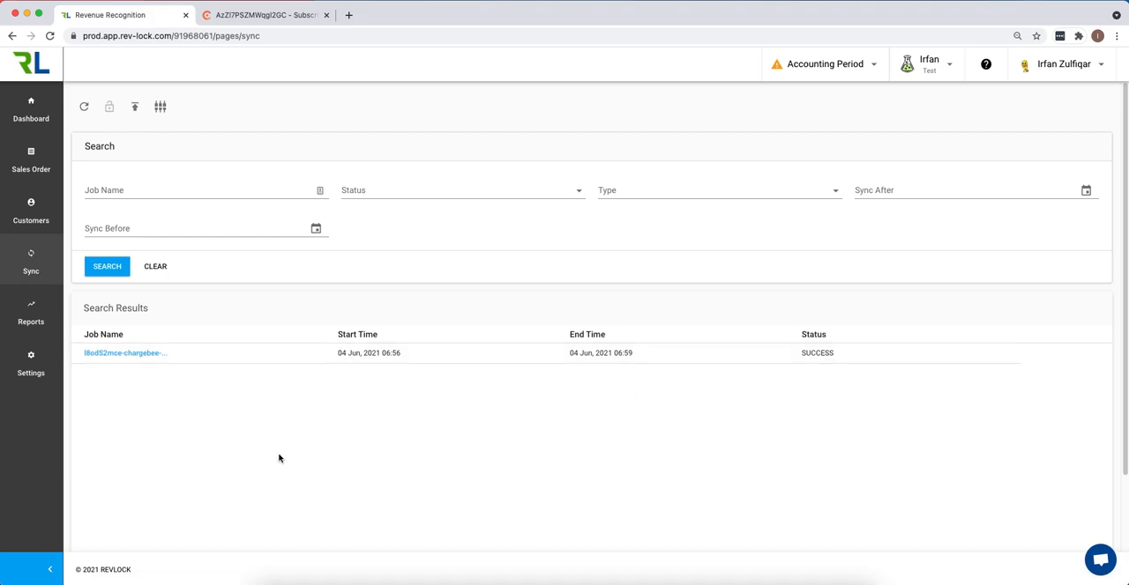
- Open the Acme customer's sales order and check its contract value and order number
{"action": "left_click", "coordinate": [31, 216]}
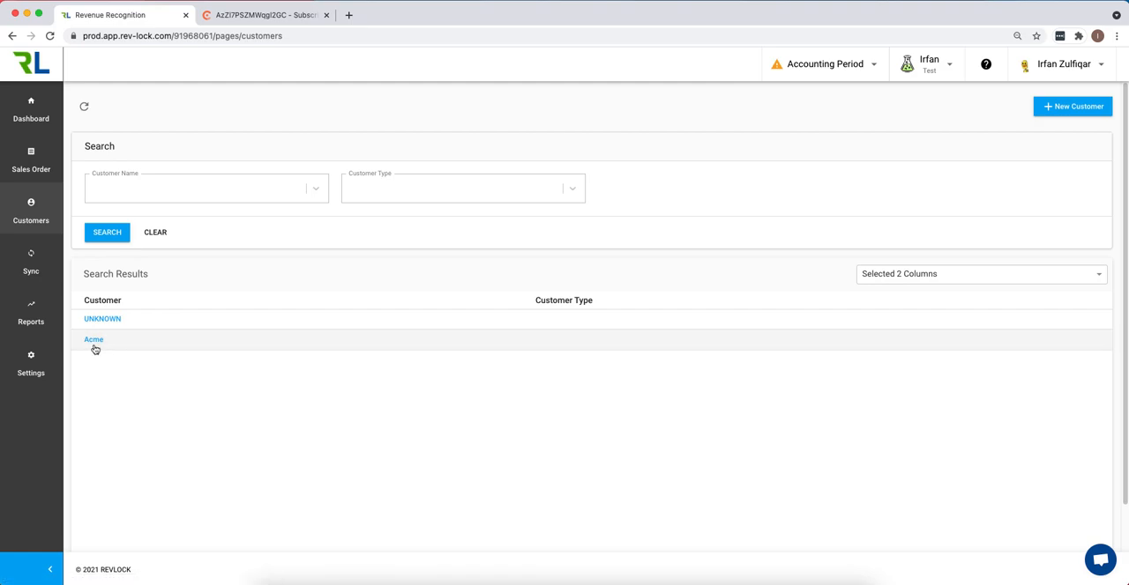
{"action": "left_click", "coordinate": [93, 340]}
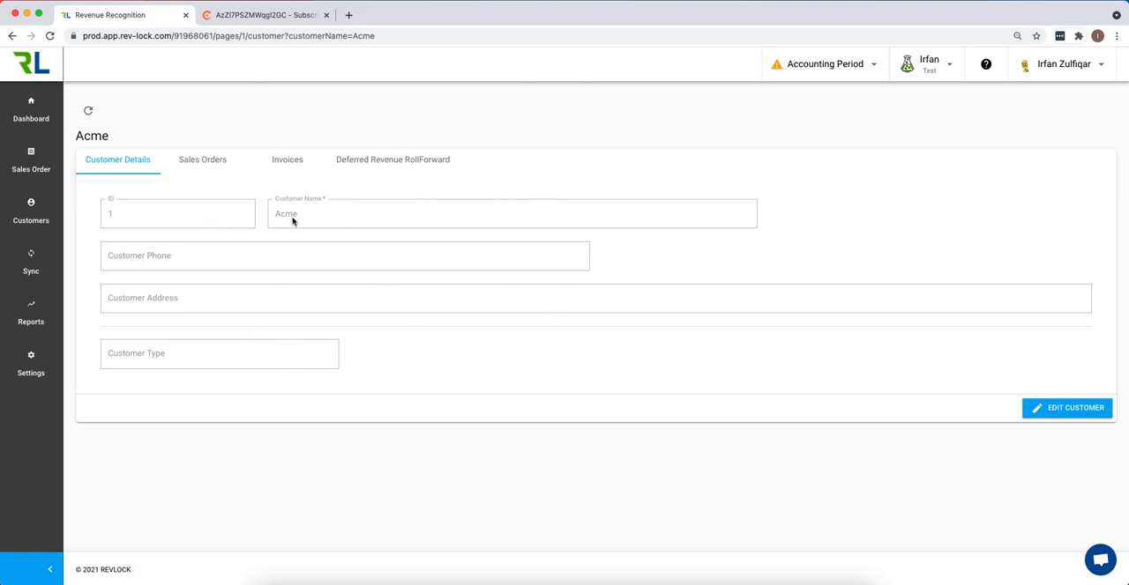
{"action": "left_click", "coordinate": [198, 169]}
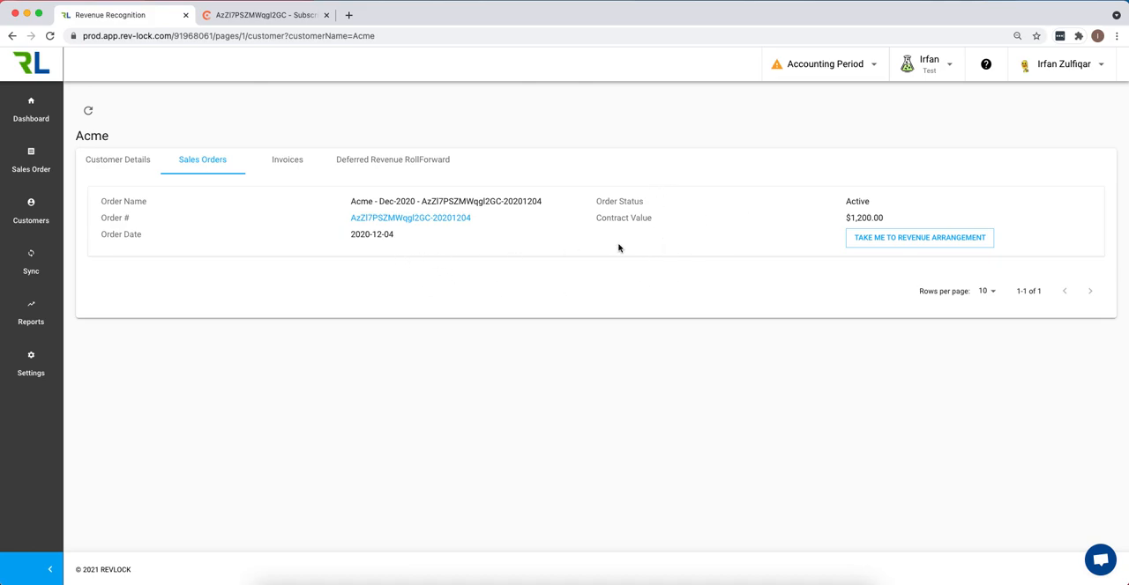
{"action": "left_click", "coordinate": [407, 219]}
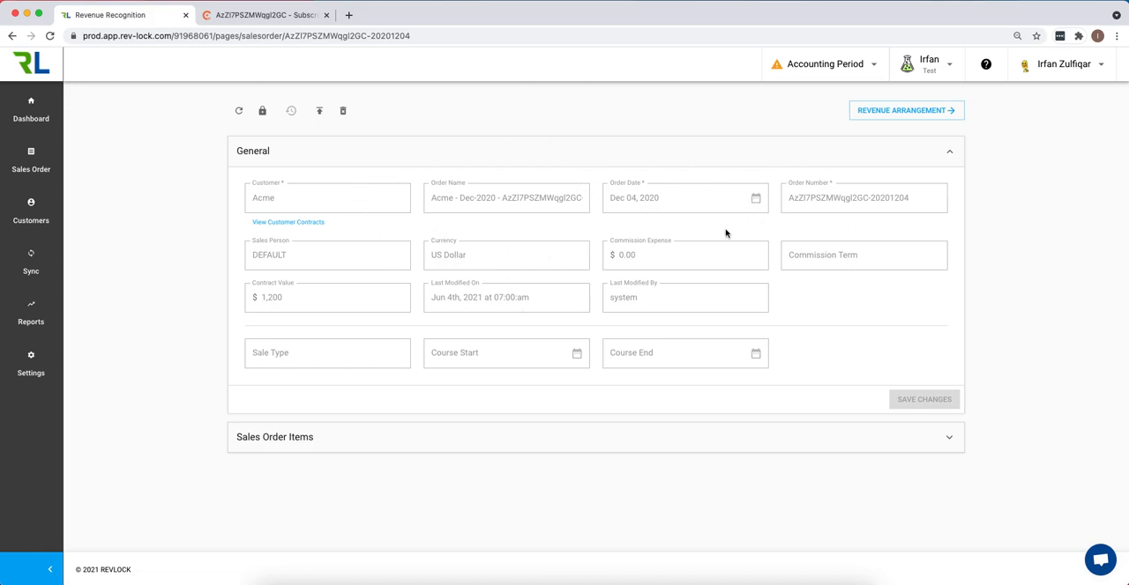
{"action": "left_click_drag", "start_coordinate": [283, 299], "coordinate": [261, 301]}
{"action": "left_click_drag", "start_coordinate": [923, 202], "coordinate": [695, 209]}
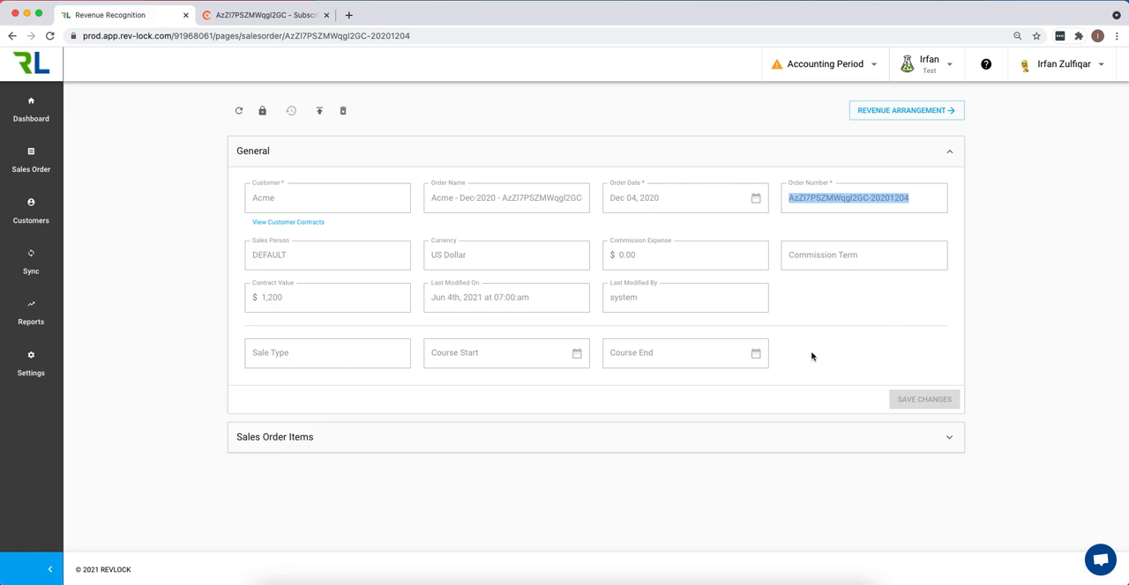
- Expand the order's Annual 1Y SaaS USD Yearly item and check its delivery start date, term and service end date
{"action": "left_click", "coordinate": [537, 439]}
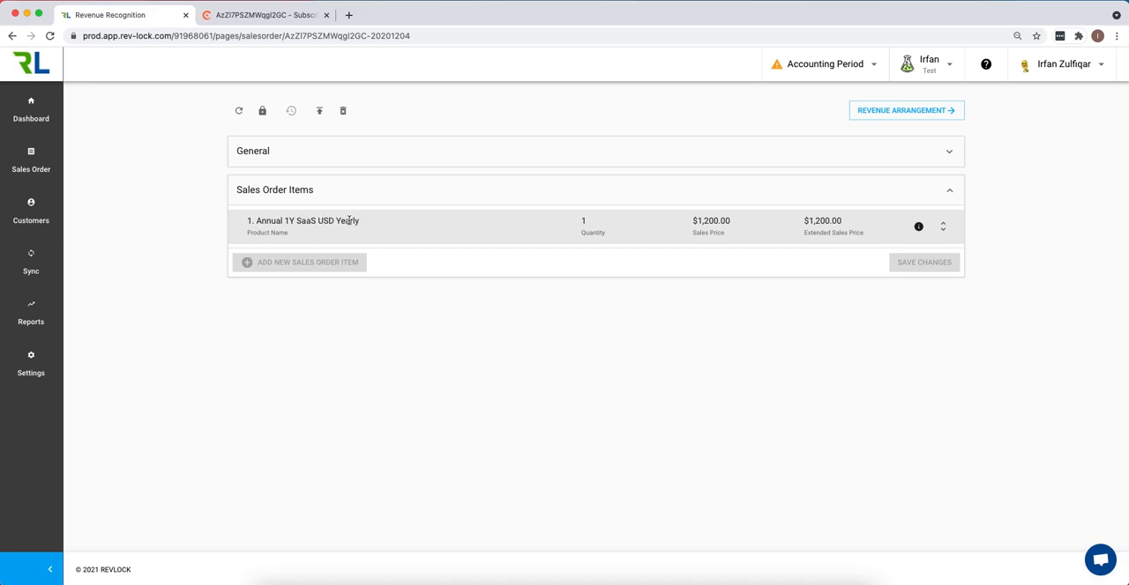
{"action": "left_click", "coordinate": [943, 226]}
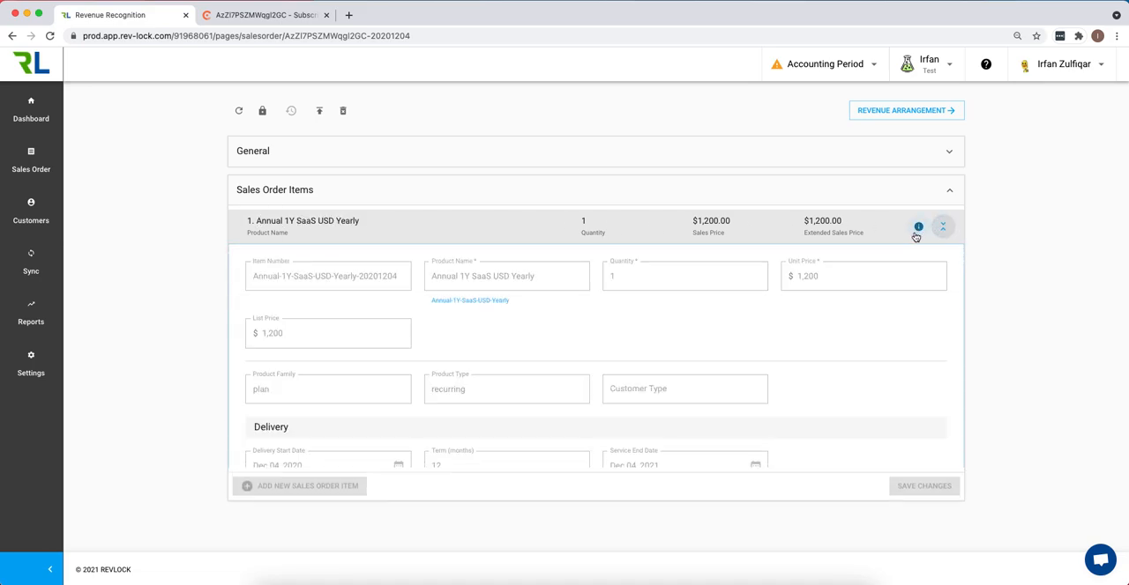
{"action": "left_click_drag", "start_coordinate": [306, 468], "coordinate": [250, 470]}
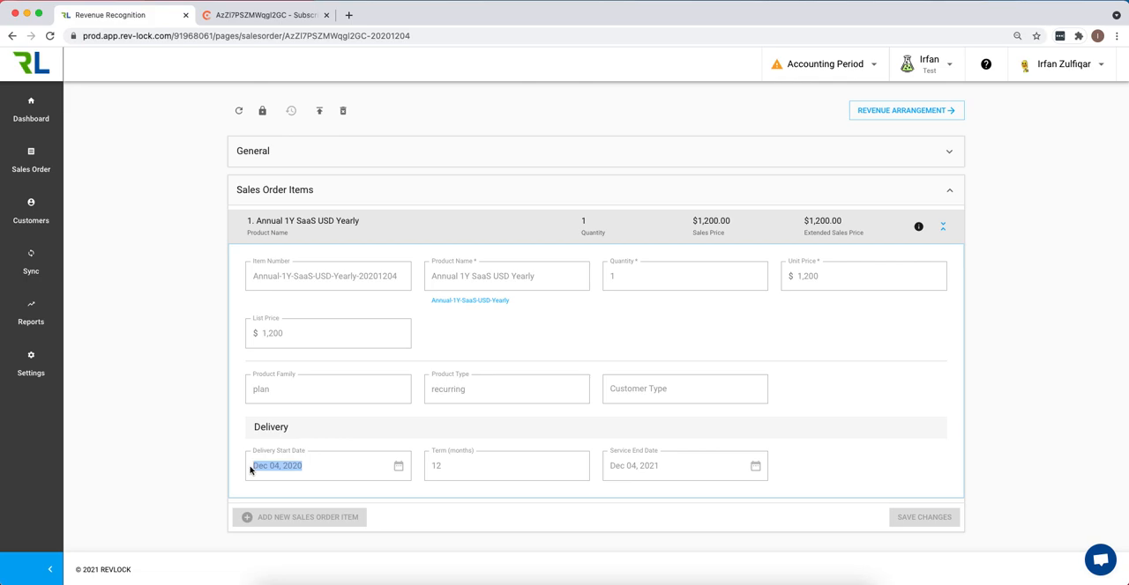
{"action": "left_click", "coordinate": [673, 475]}
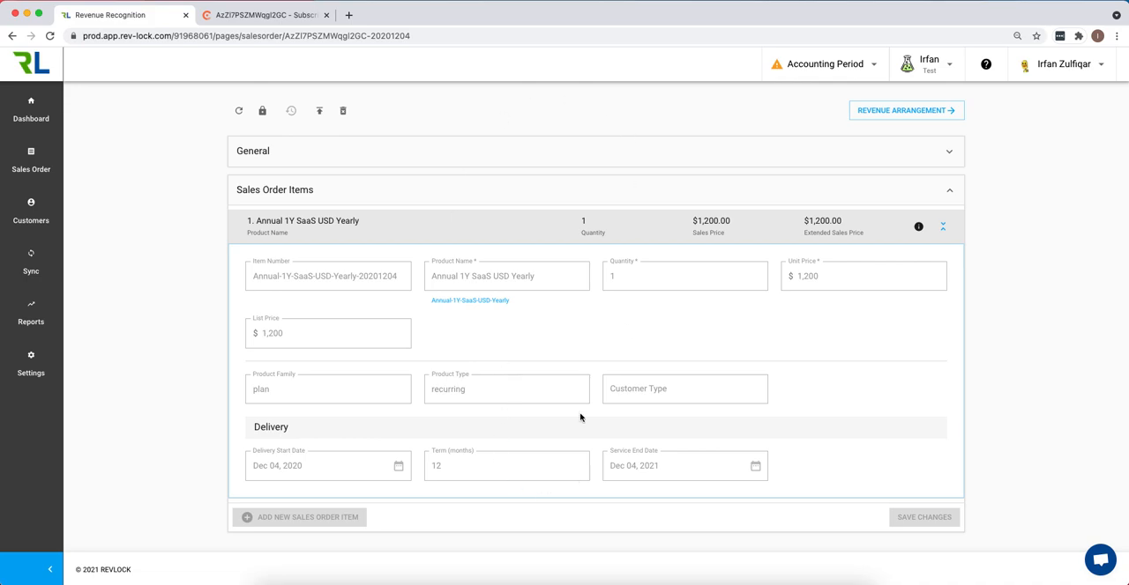
- Open the order's revenue arrangement and review the sale price, standalone price and allocation in Revenue Elements
{"action": "left_click", "coordinate": [903, 112]}
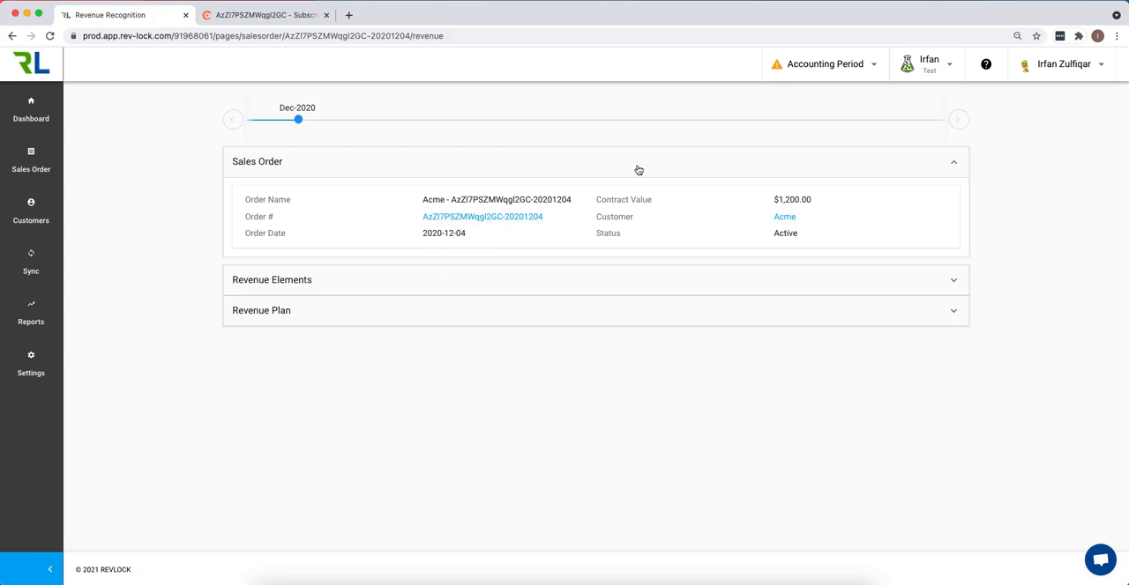
{"action": "left_click", "coordinate": [639, 282]}
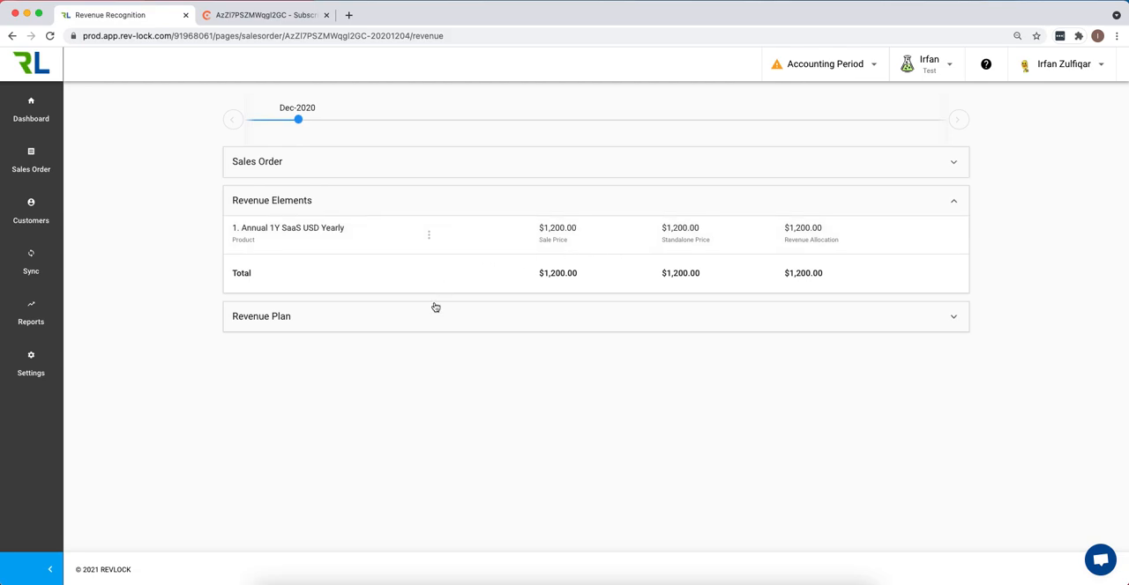
{"action": "left_click", "coordinate": [937, 203]}
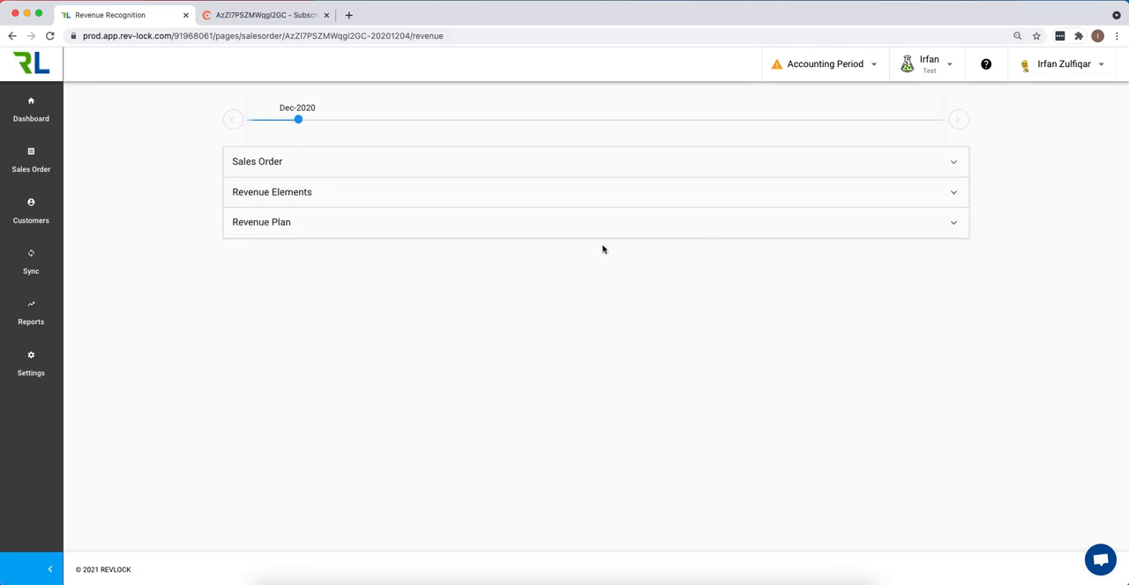
- Show the Revenue Plan as a table instead of a graph and review the monthly revenue for all periods
{"action": "left_click", "coordinate": [597, 234]}
{"action": "scroll", "coordinate": [409, 398], "scroll_direction": "down", "scroll_amount": 2}
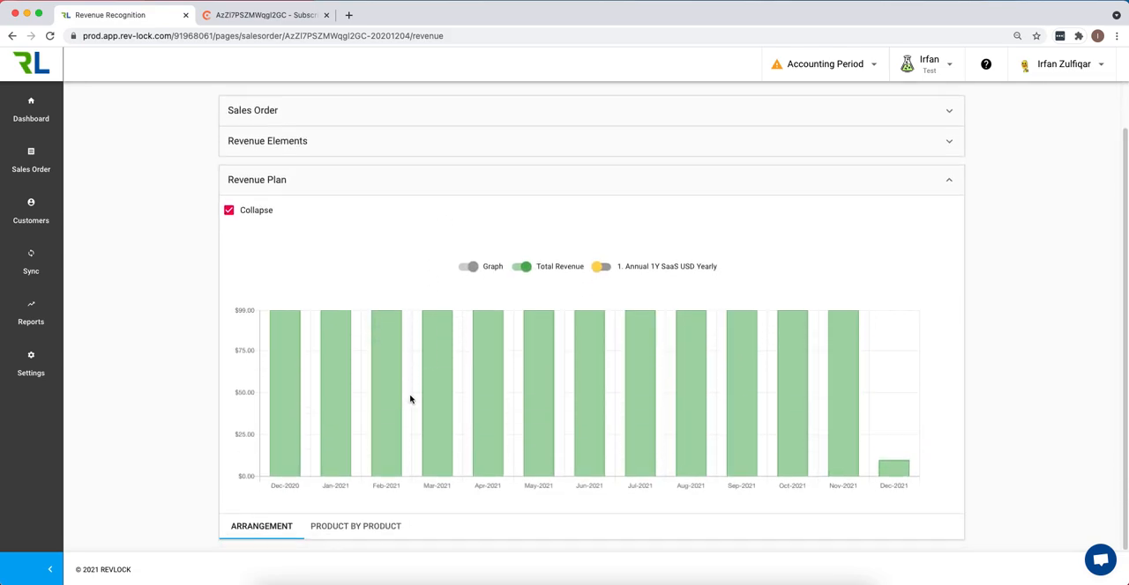
{"action": "left_click", "coordinate": [468, 268]}
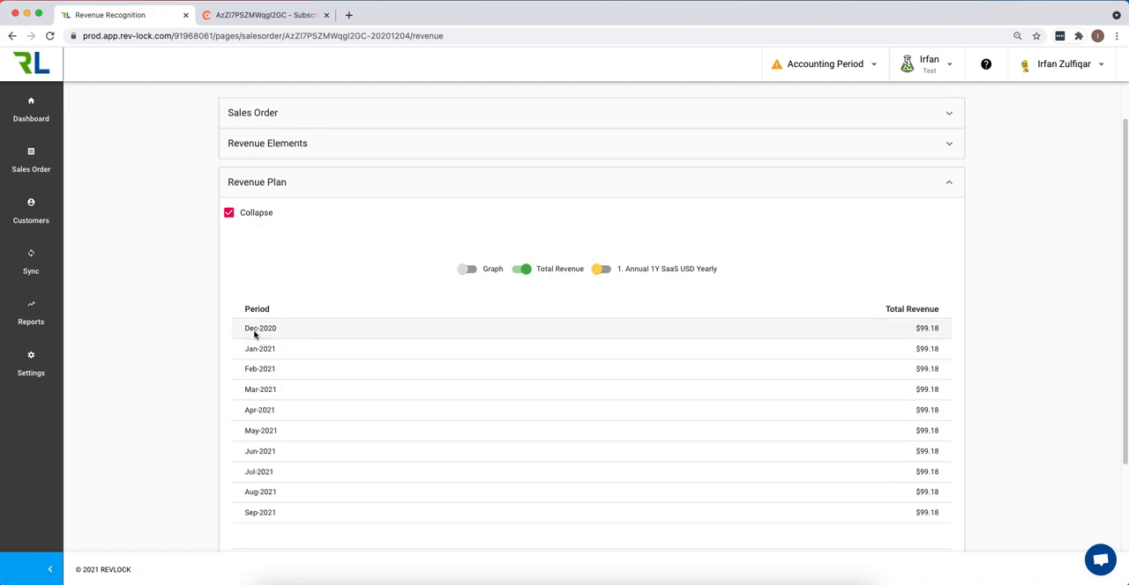
{"action": "scroll", "coordinate": [919, 362], "scroll_direction": "down", "scroll_amount": 2}
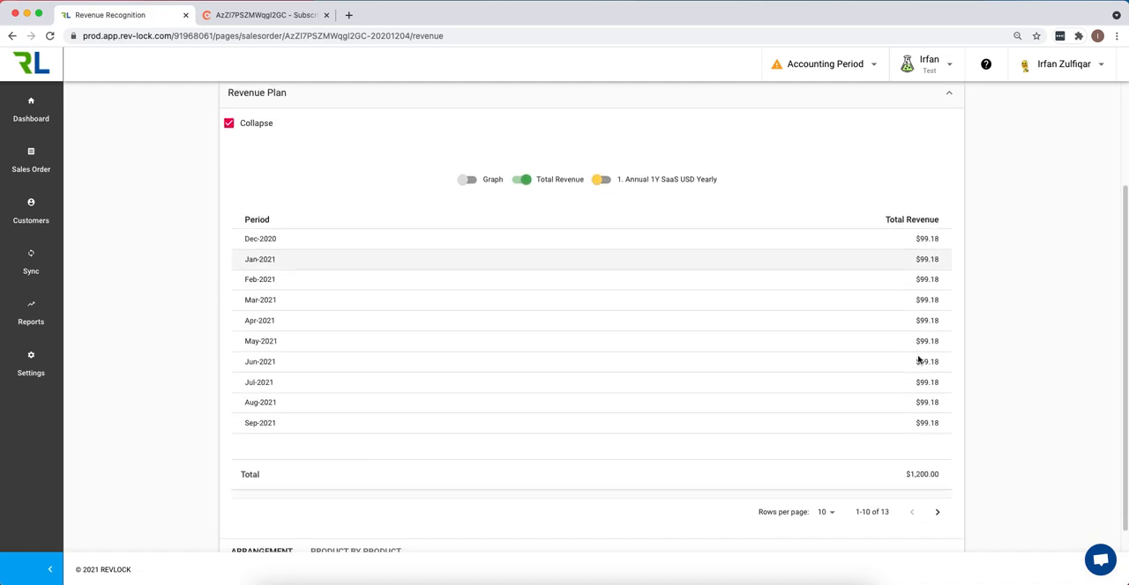
{"action": "left_click", "coordinate": [937, 511]}
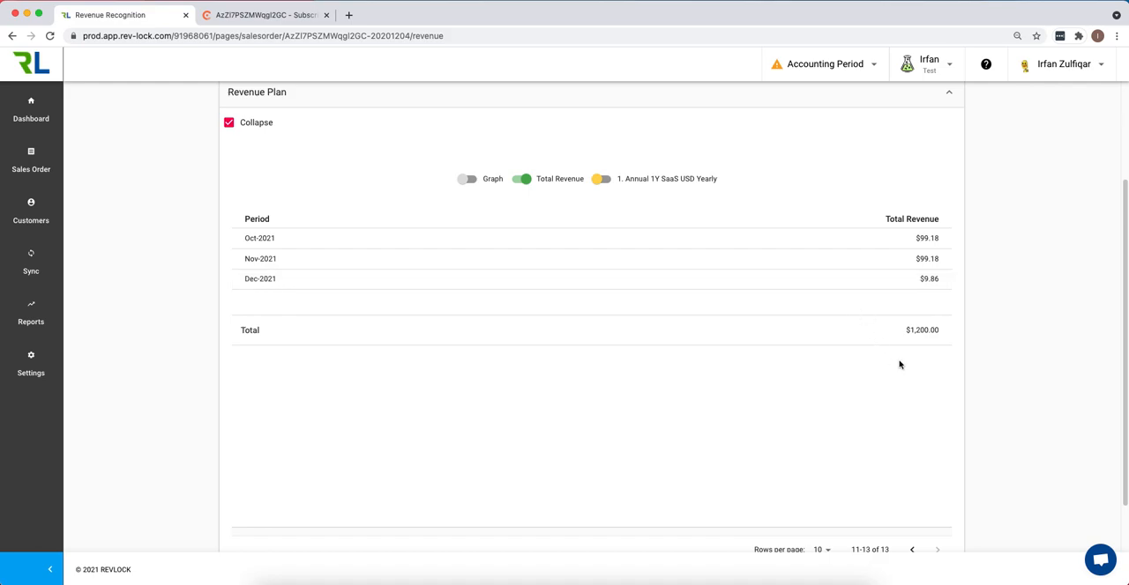
{"action": "left_click", "coordinate": [912, 549]}
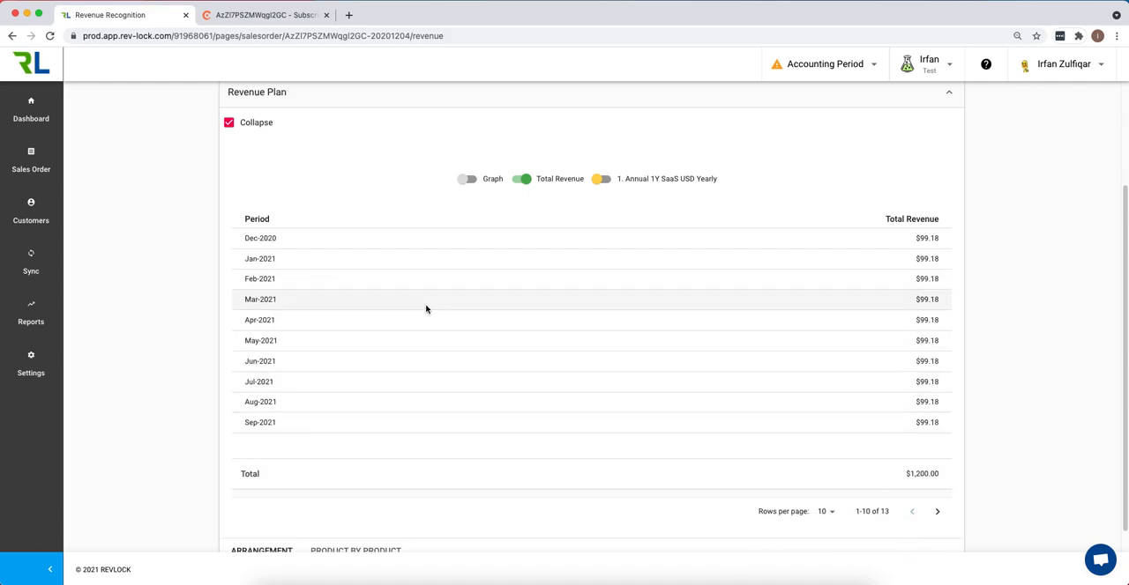
- Inspect the Annual 1Y SaaS USD Yearly revenue element's details, checking its contract start and end dates
{"action": "scroll", "coordinate": [351, 234], "scroll_direction": "up", "scroll_amount": 2}
{"action": "left_click", "coordinate": [350, 205]}
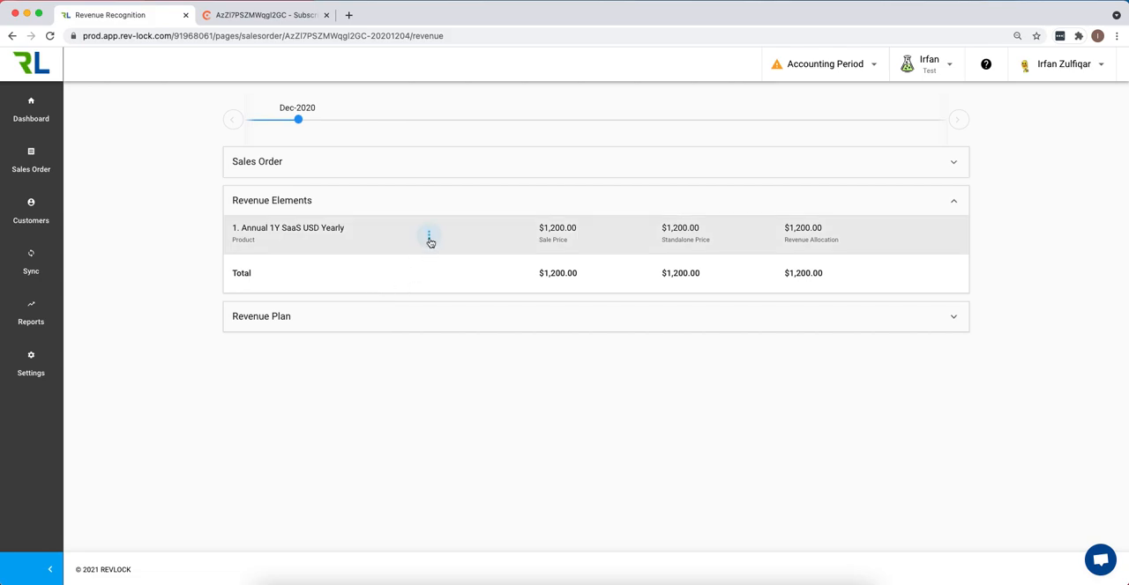
{"action": "left_click", "coordinate": [429, 239]}
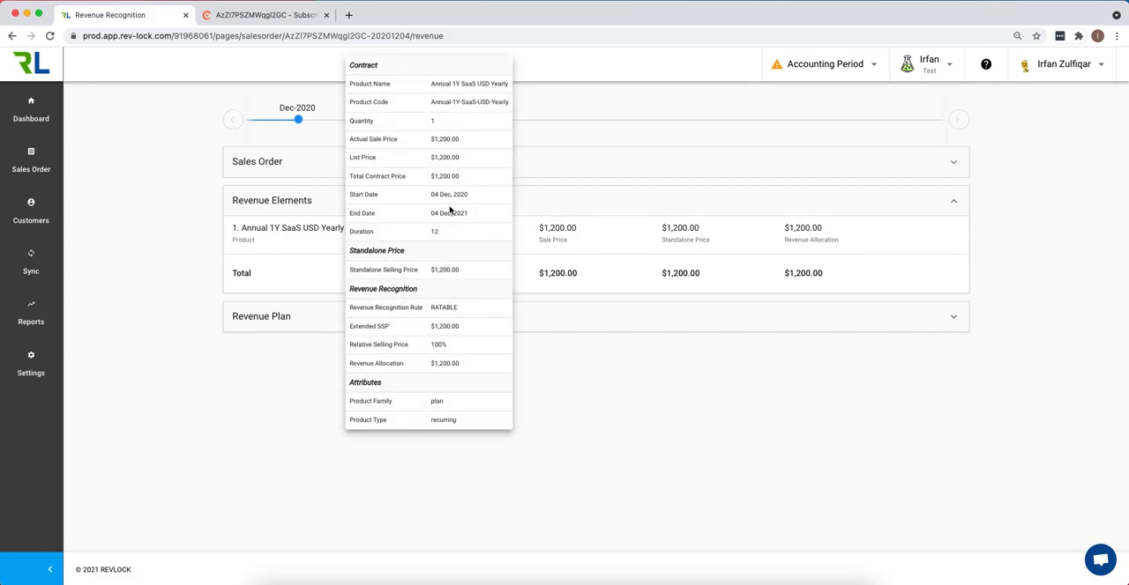
{"action": "left_click_drag", "start_coordinate": [429, 198], "coordinate": [474, 200]}
{"action": "left_click_drag", "start_coordinate": [428, 215], "coordinate": [475, 214]}
{"action": "left_click", "coordinate": [533, 414]}
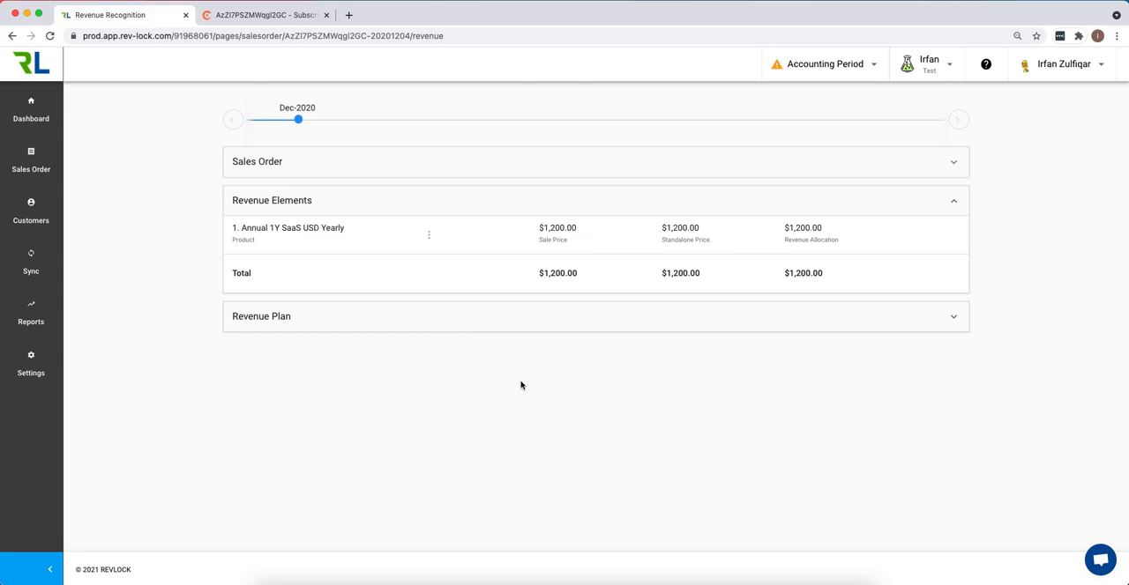
- Switch to Chargebee and start the Time Machine afresh, travelling back Six Months and clearing the test site's customer data
{"action": "left_click", "coordinate": [264, 15]}
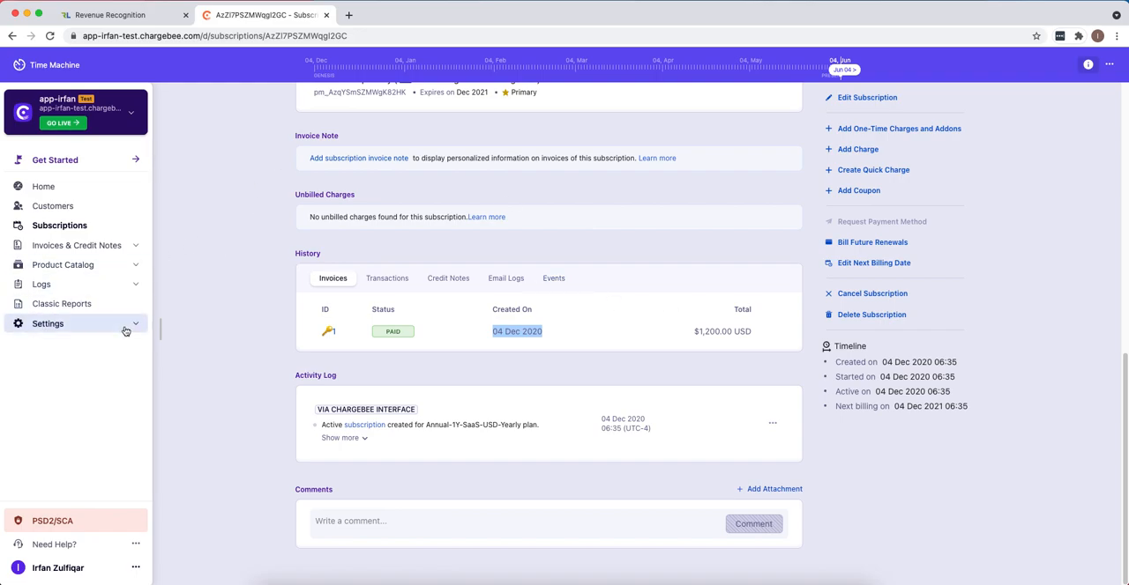
{"action": "left_click", "coordinate": [1109, 67]}
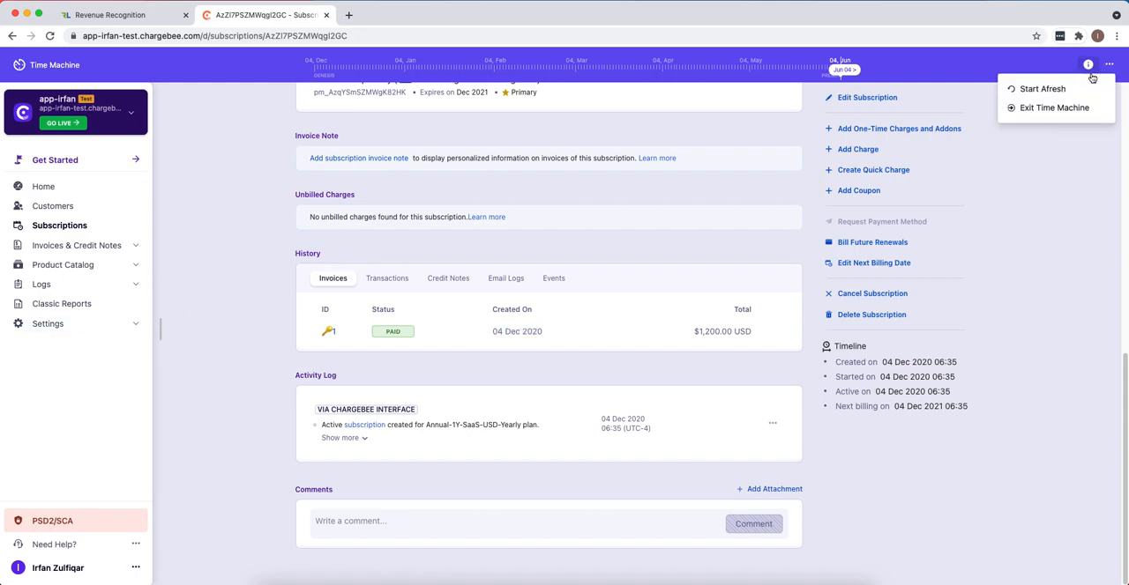
{"action": "left_click", "coordinate": [1054, 90]}
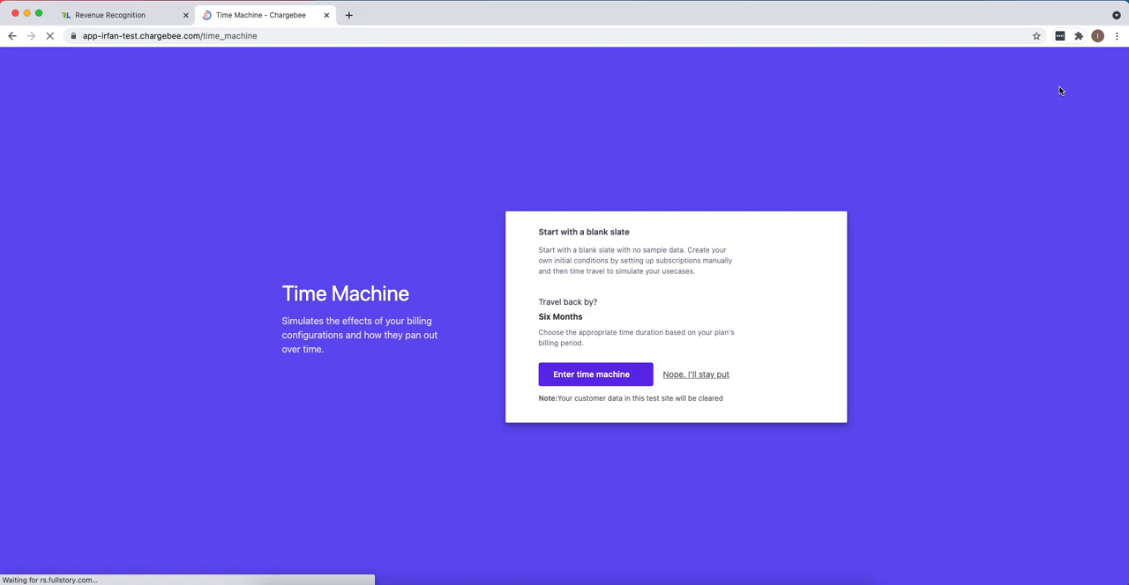
{"action": "left_click", "coordinate": [596, 376]}
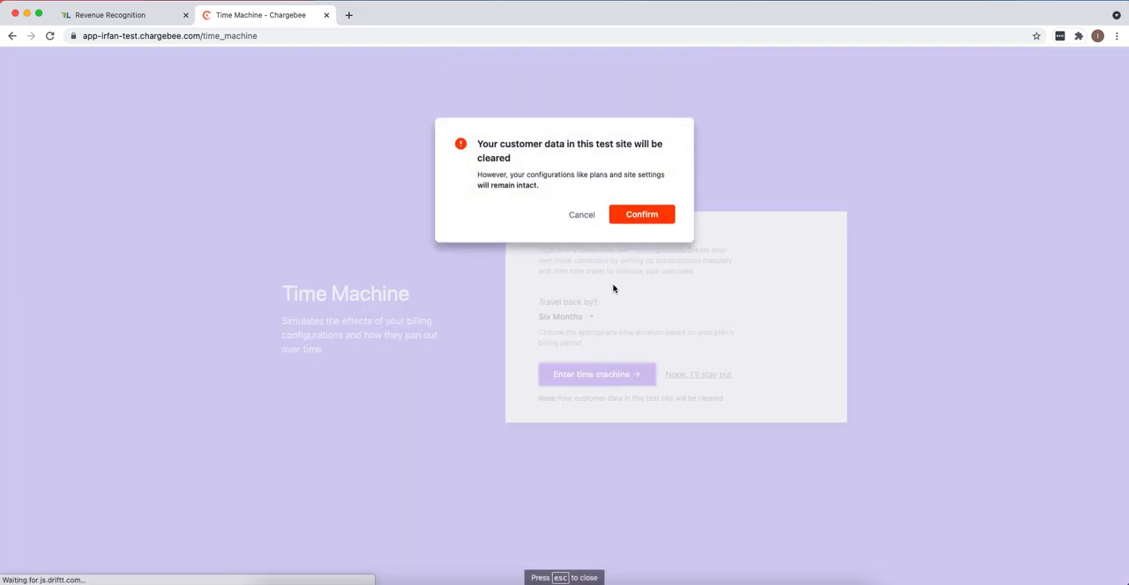
{"action": "left_click", "coordinate": [647, 216]}
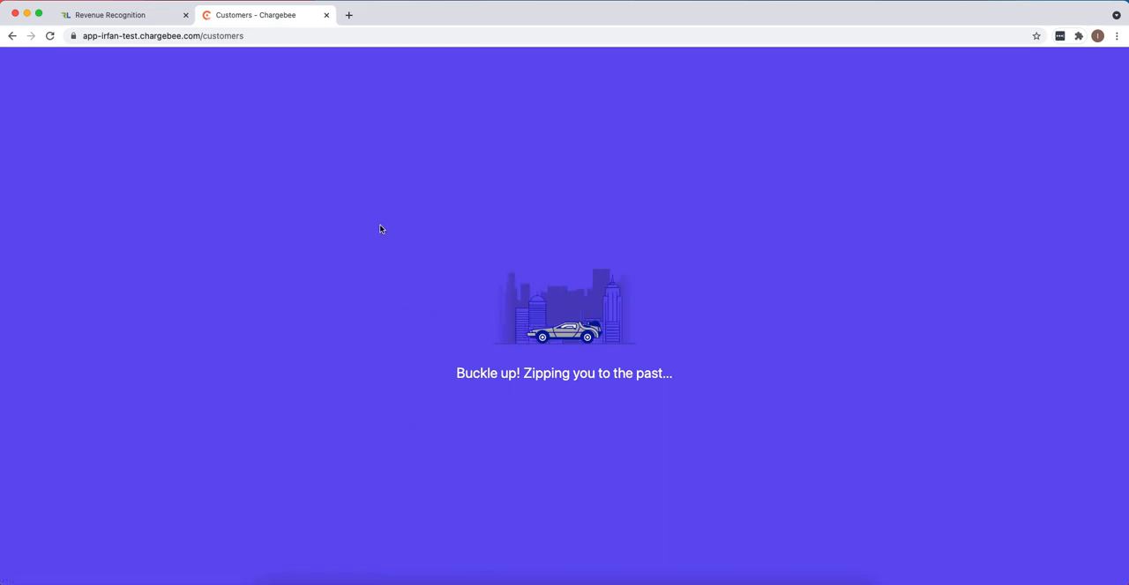
- Switch to RevLock, clear all orders from the Test environment, check the sales order list, and return to Chargebee
{"action": "left_click", "coordinate": [100, 15]}
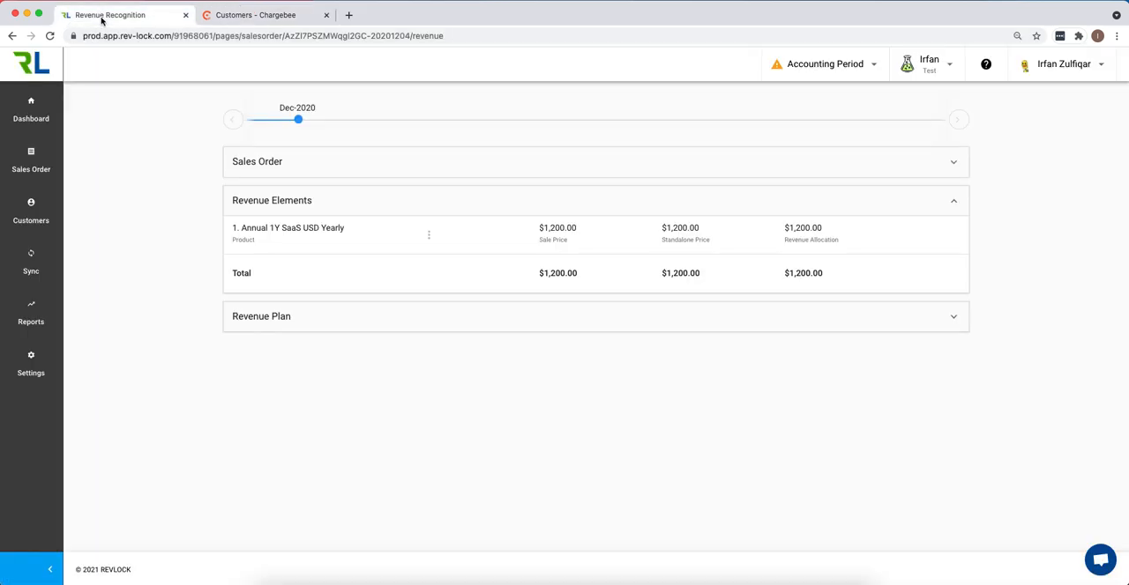
{"action": "left_click", "coordinate": [928, 65]}
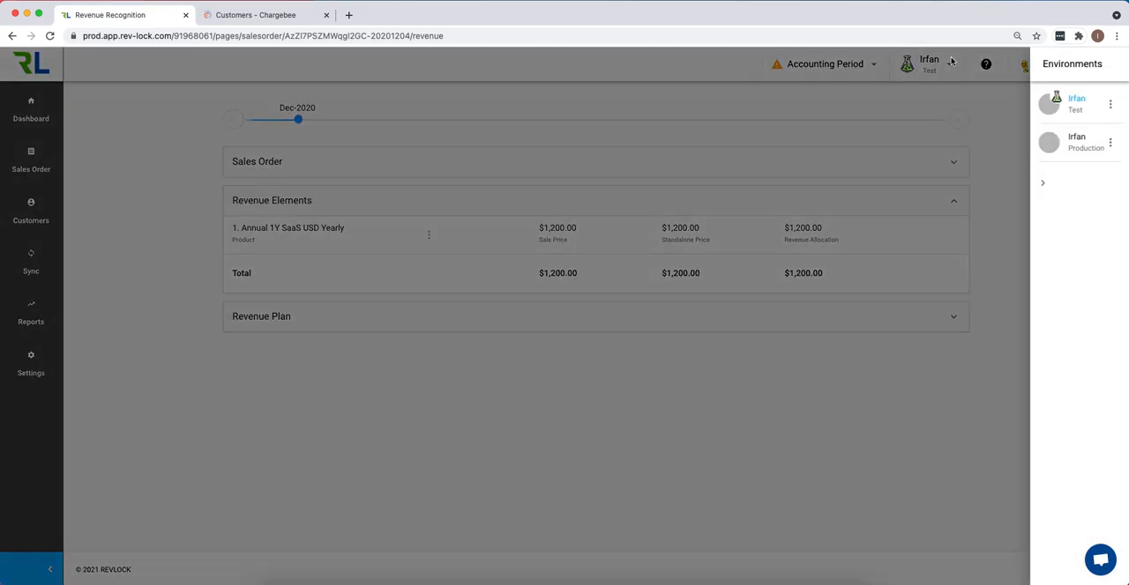
{"action": "left_click", "coordinate": [1111, 106]}
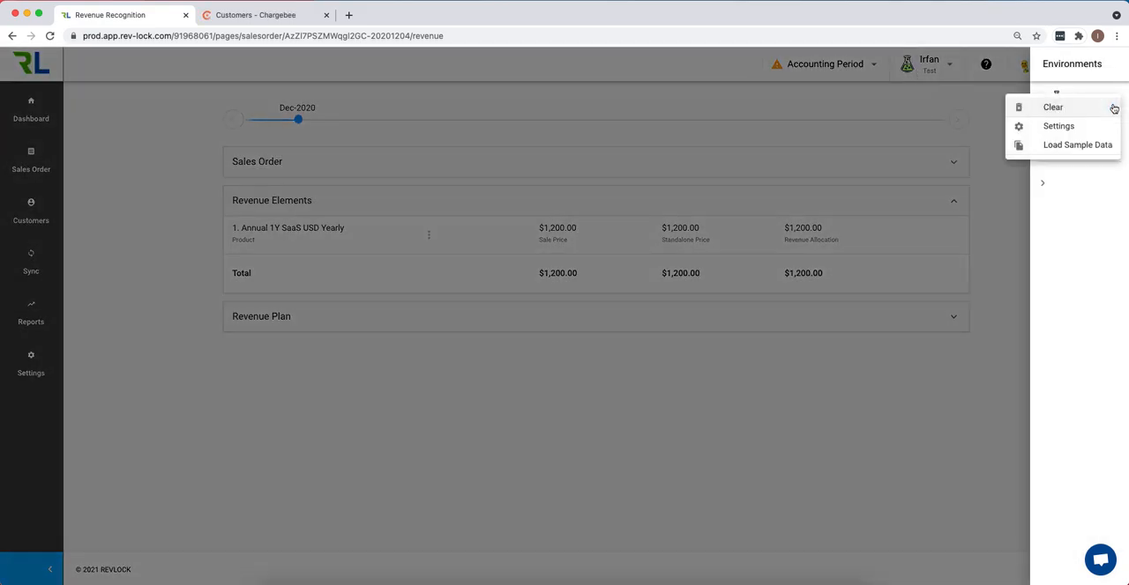
{"action": "left_click", "coordinate": [1055, 108]}
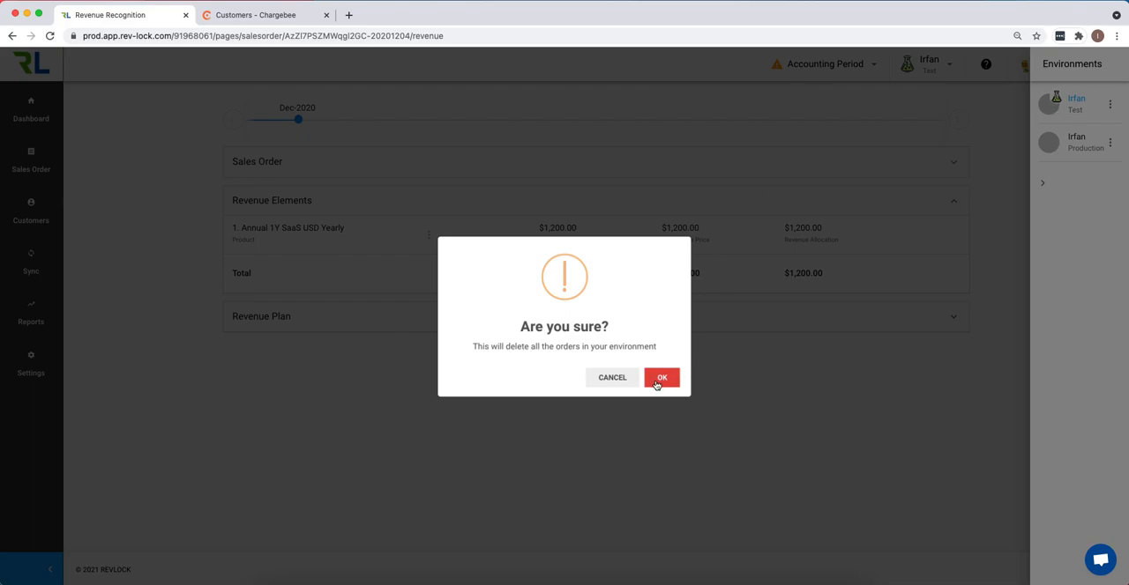
{"action": "left_click", "coordinate": [660, 376]}
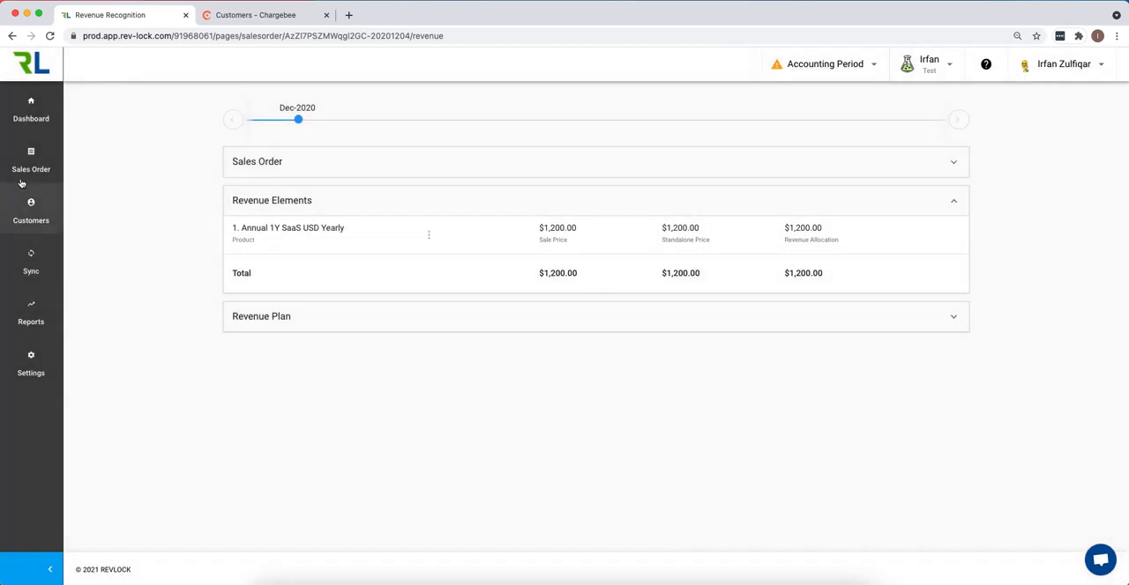
{"action": "left_click", "coordinate": [16, 151]}
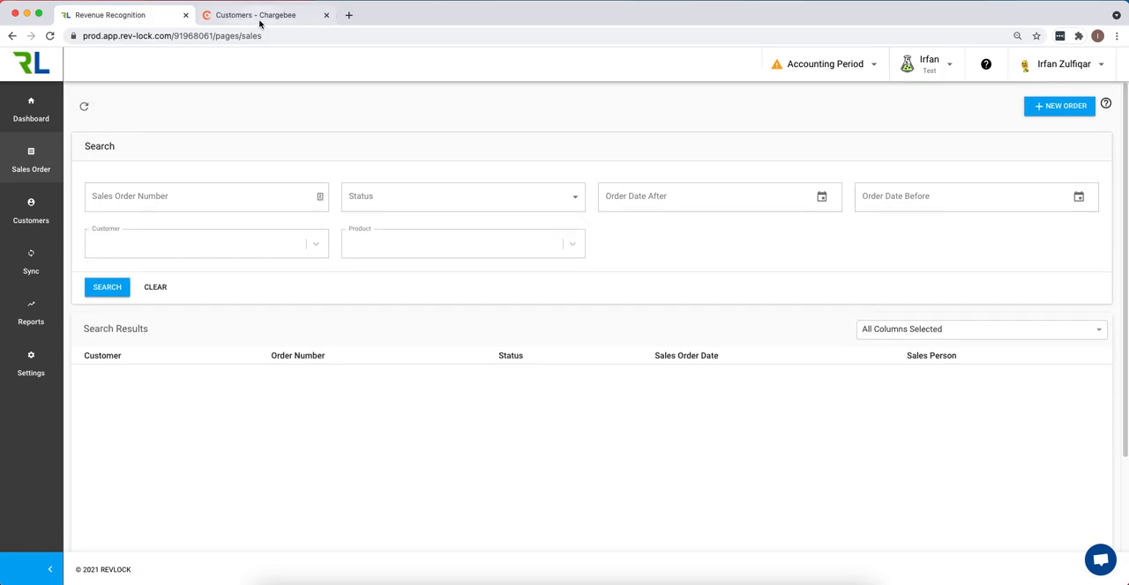
{"action": "left_click", "coordinate": [295, 18]}
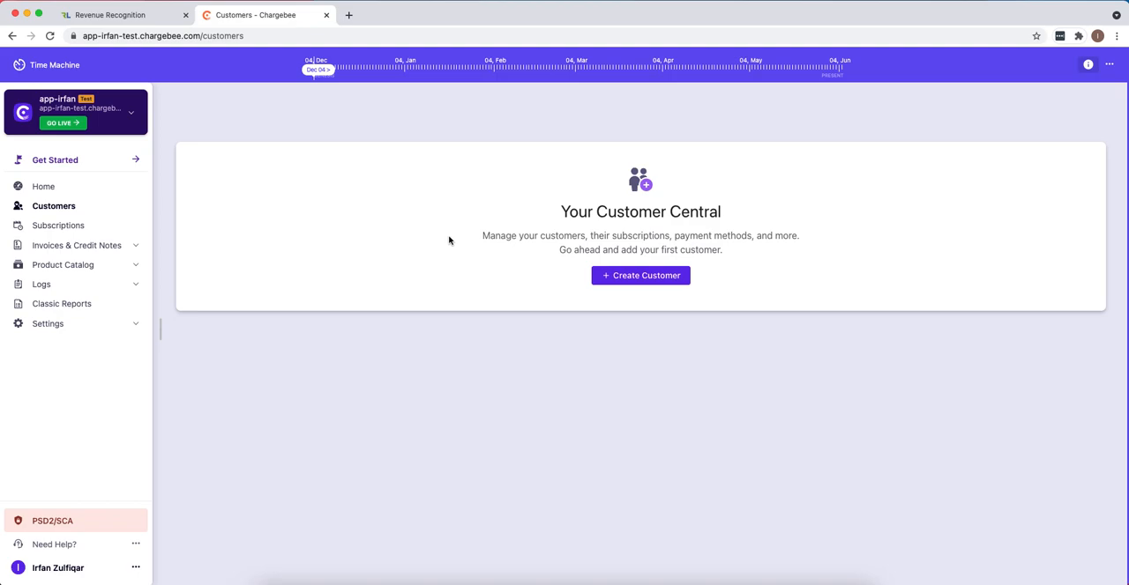